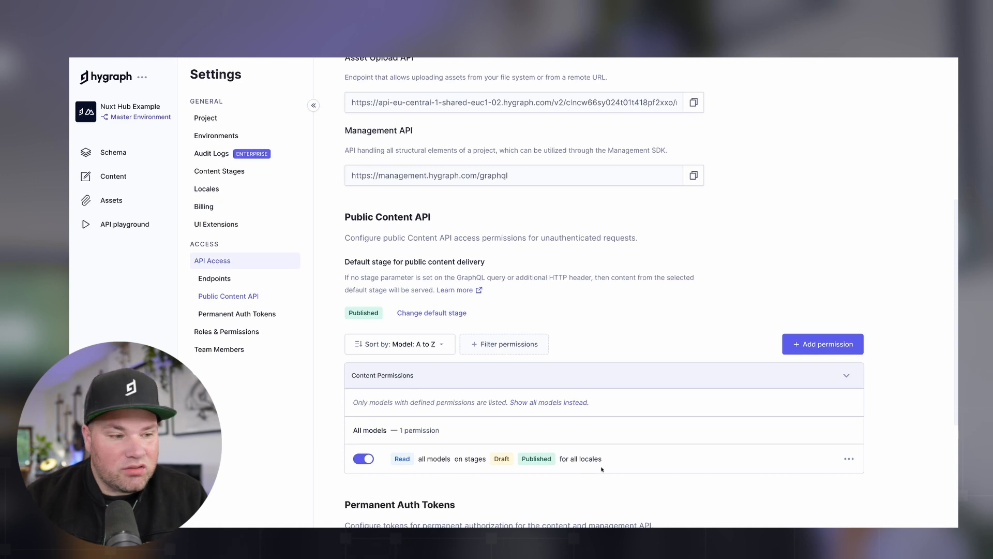
Restrict the Public Content API read permission for all models to the English locale.
scroll(603, 467, "down", 1)
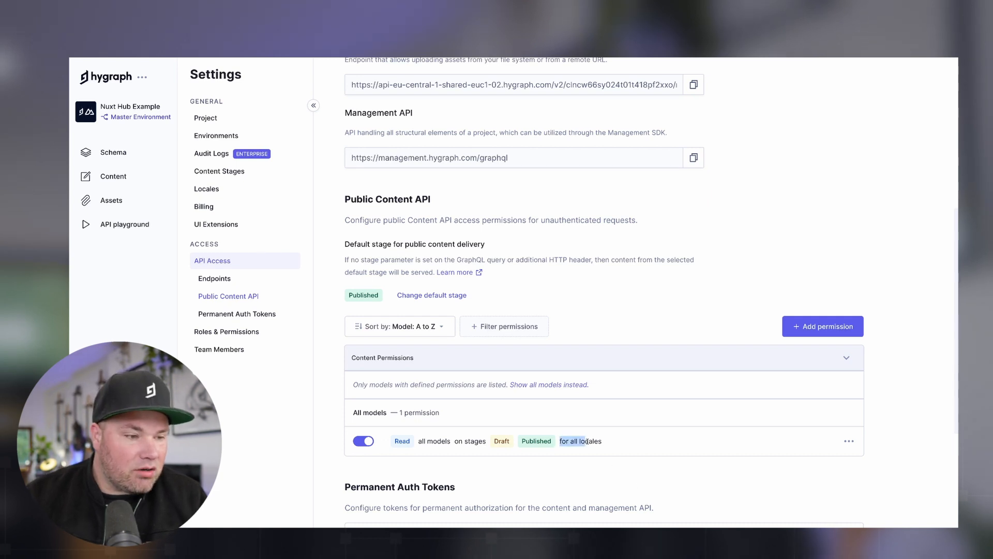
left_click(625, 468)
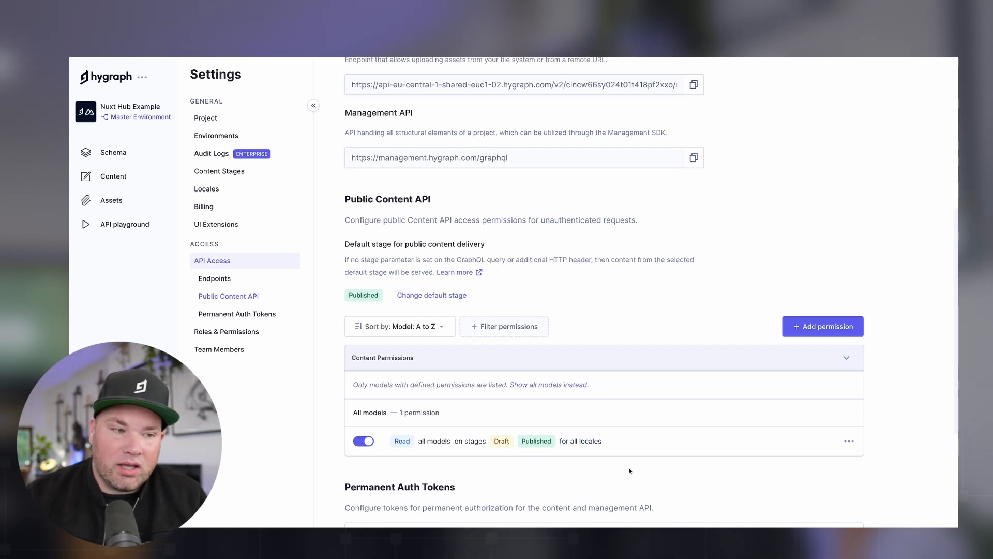
left_click(850, 440)
left_click(820, 459)
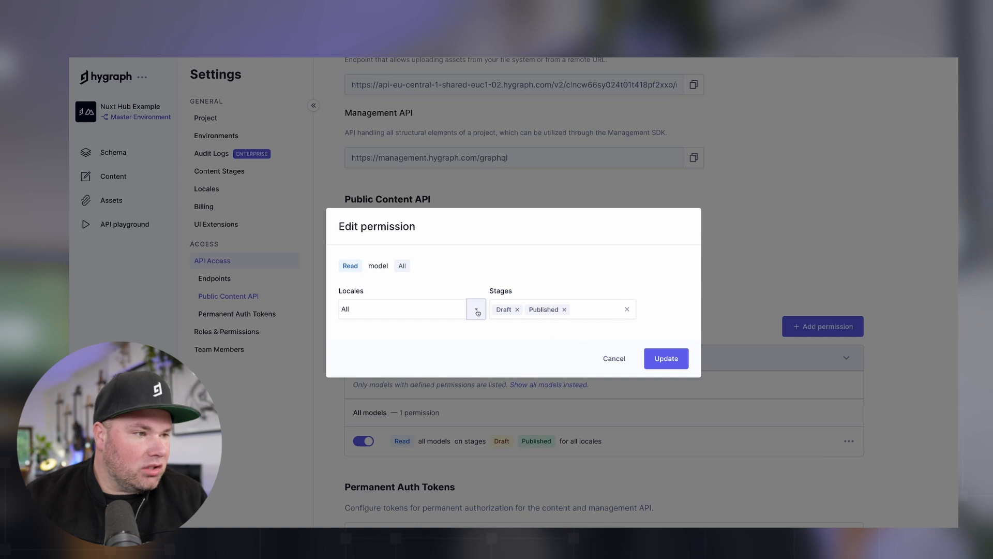
left_click(360, 327)
left_click(666, 358)
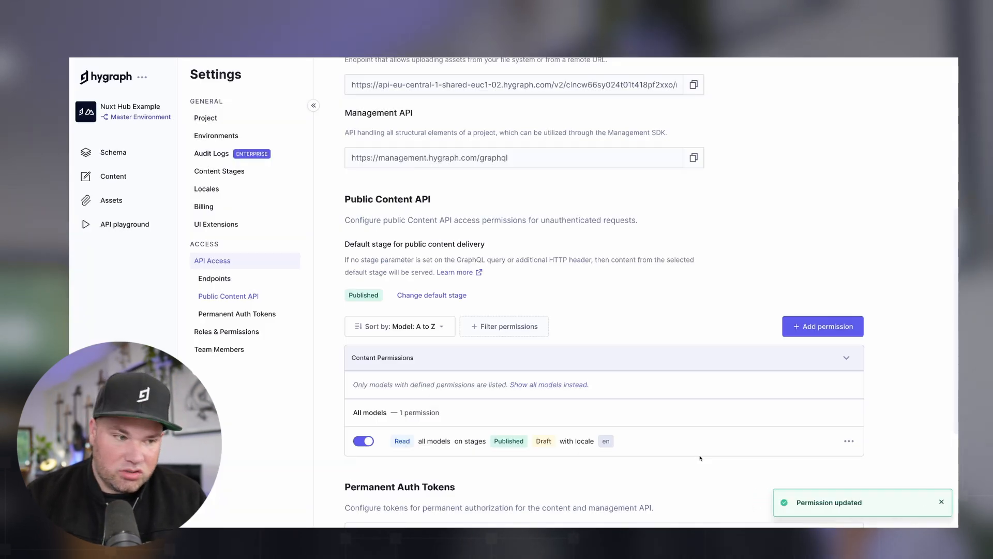
Add French to the allowed locales of the public read permission for all models.
left_click(849, 442)
left_click(820, 458)
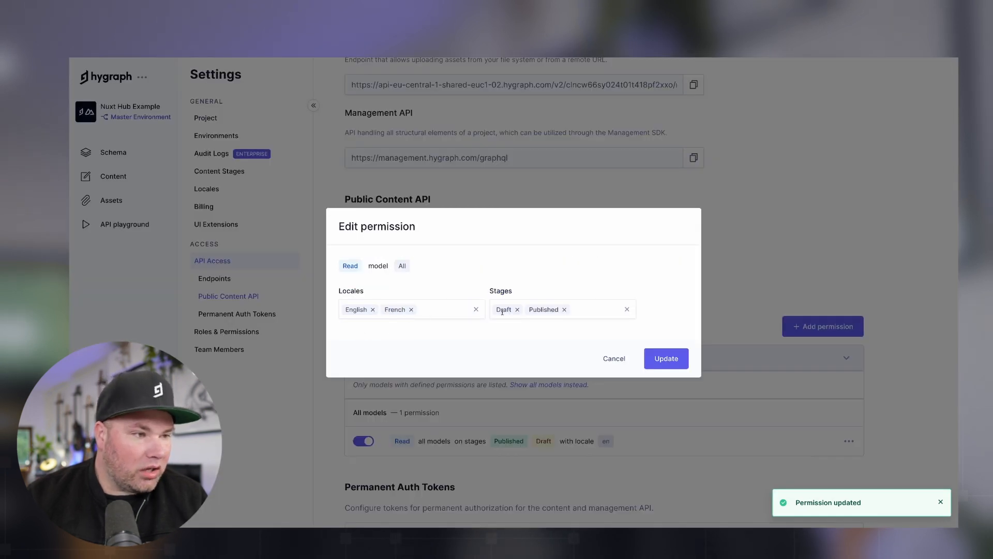
left_click(662, 359)
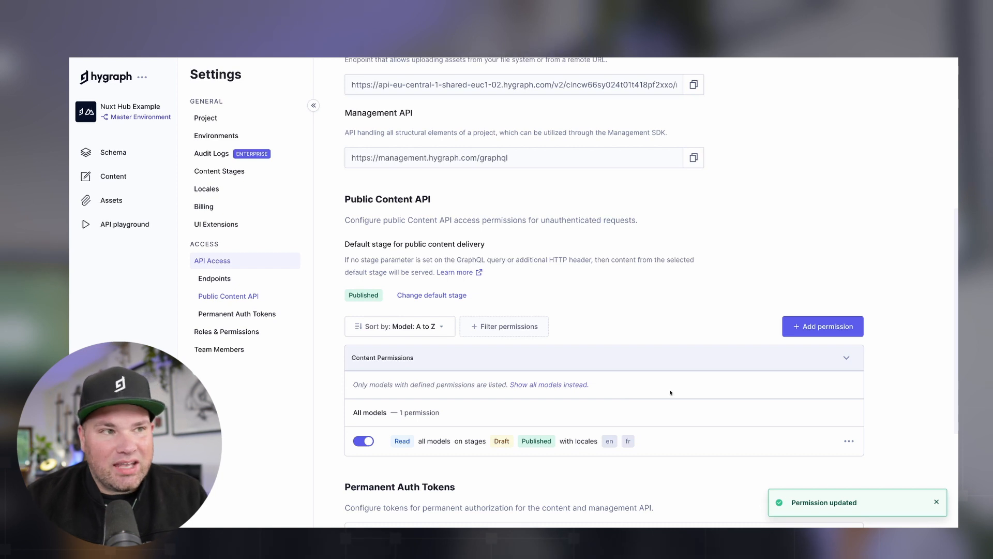
Upload en.jpg from the Desktop folder to the project's assets.
left_click(111, 200)
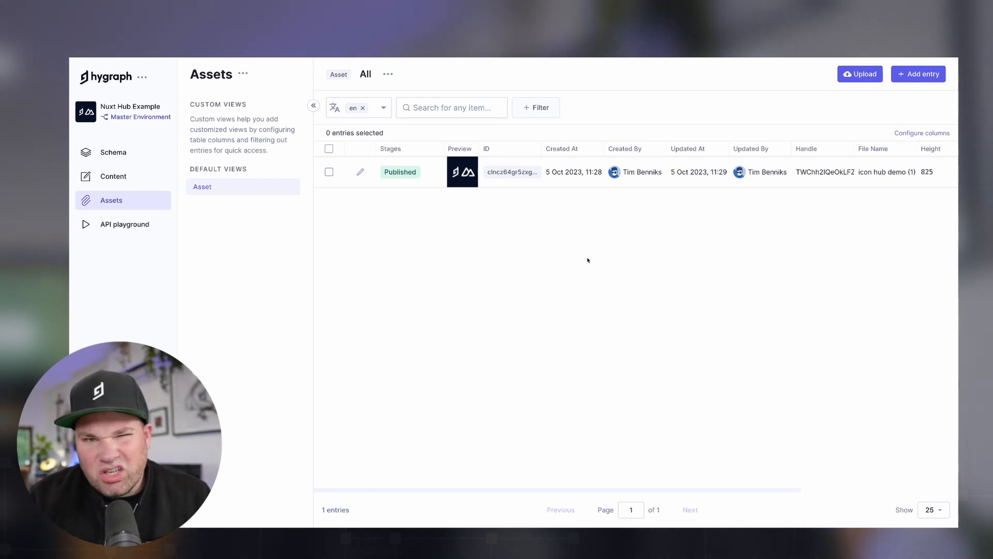
left_click(860, 74)
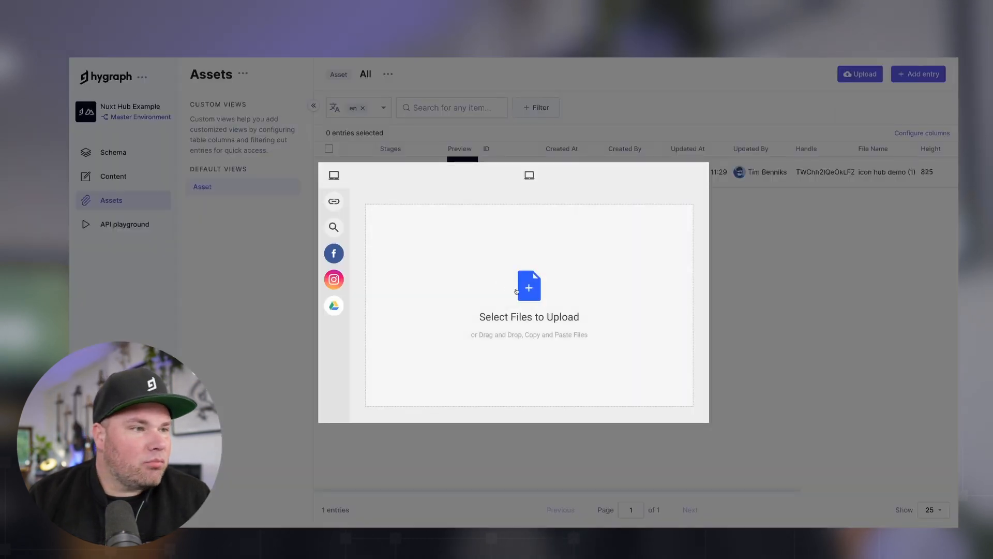
left_click(558, 293)
left_click(383, 186)
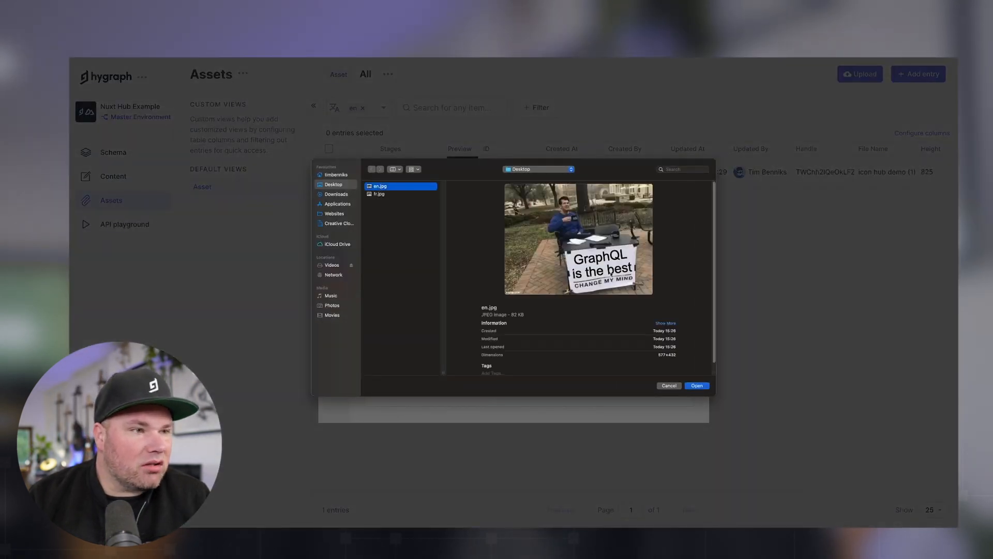
left_click(697, 386)
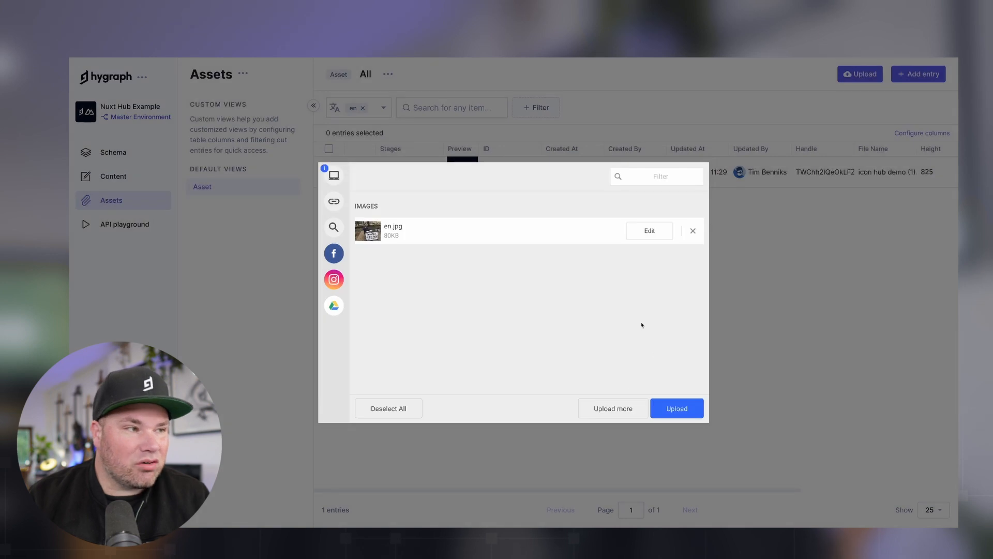
left_click(678, 409)
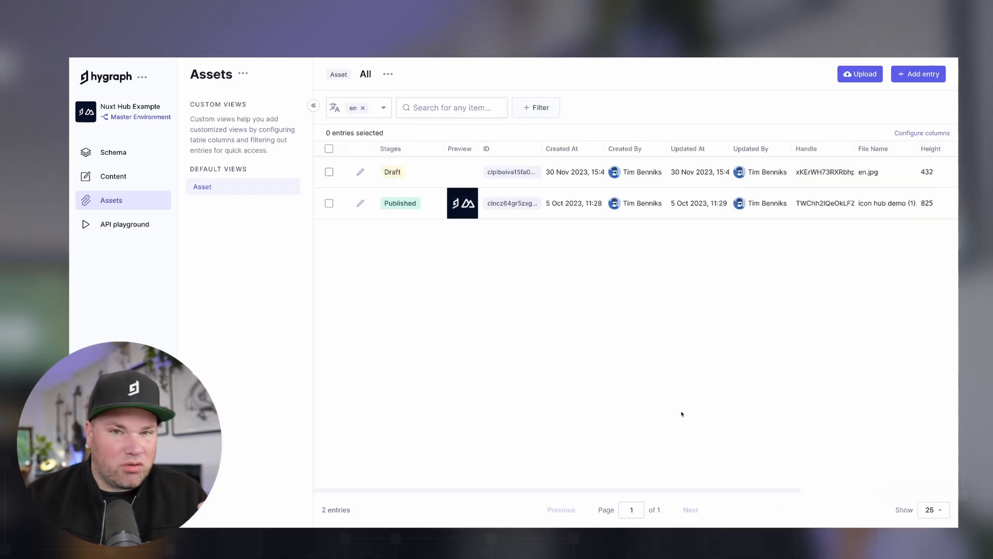
Add a French localization to the en.jpg asset and upload fr.jpg from the Desktop folder as its file.
left_click(360, 173)
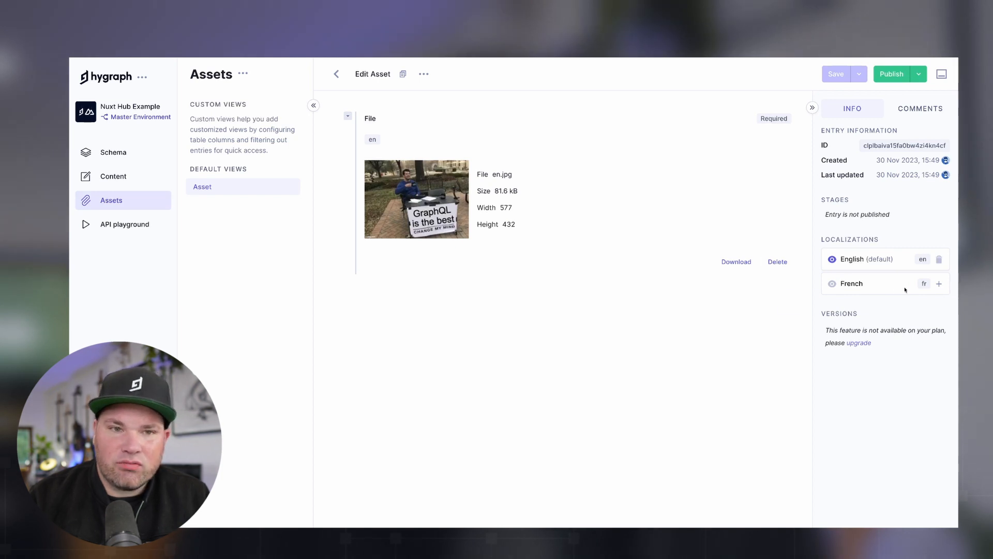
left_click(939, 284)
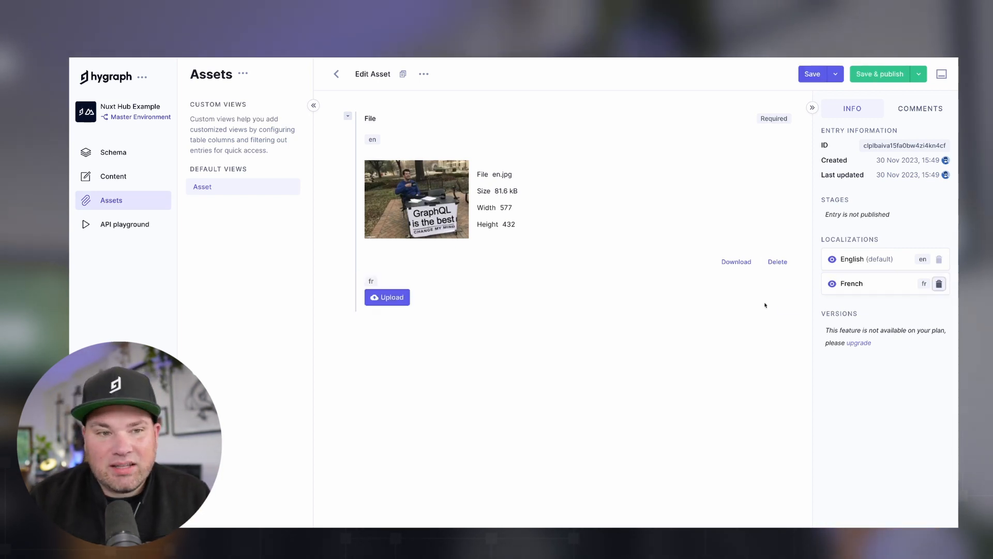
left_click(395, 299)
left_click(528, 290)
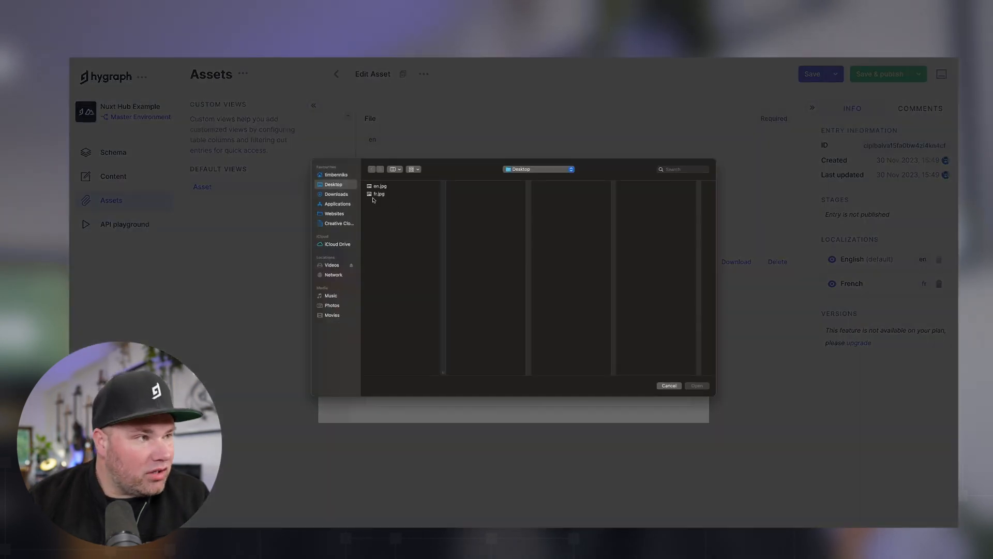
left_click(374, 195)
left_click(697, 386)
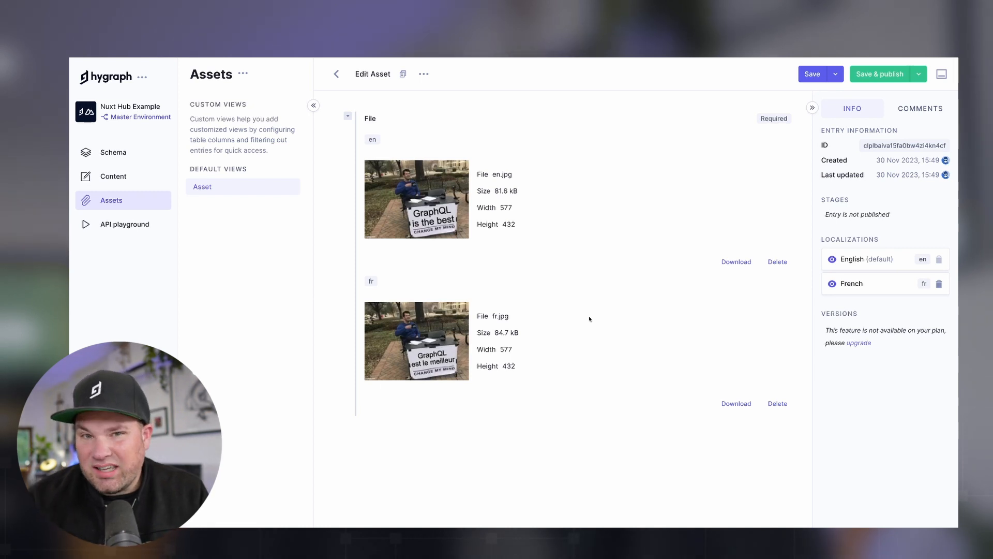
Save and publish the localized asset with its non-localized fields and the en and fr locales.
left_click(122, 156)
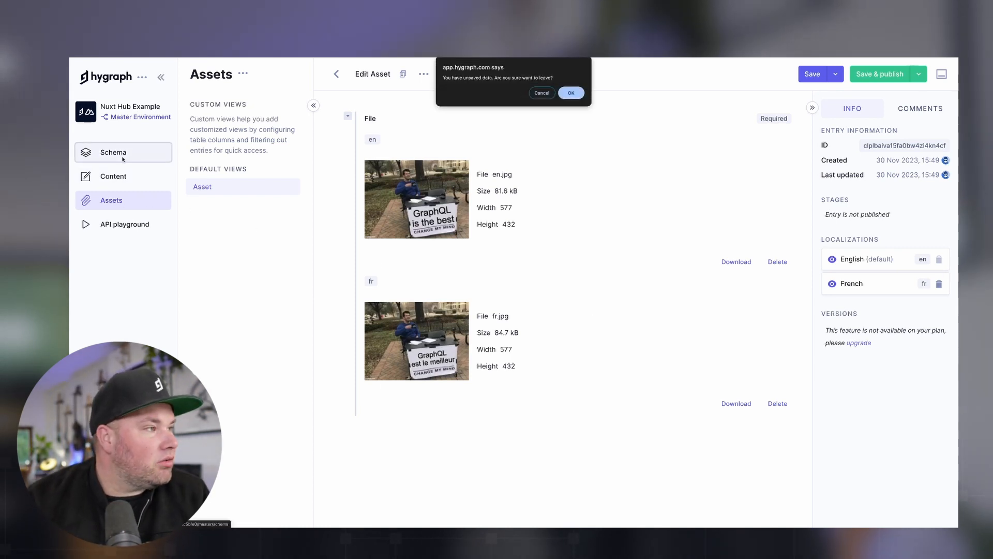
left_click(542, 93)
left_click(880, 74)
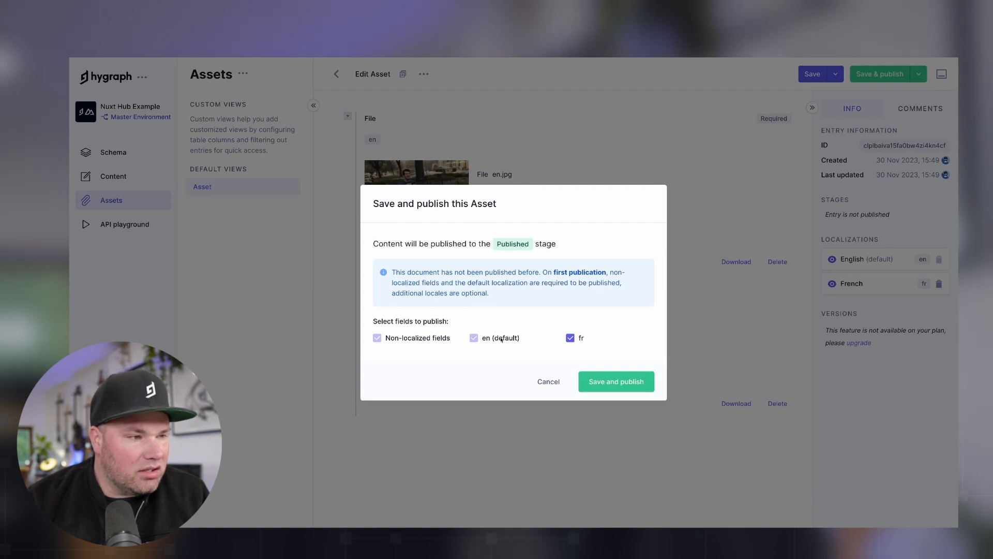
left_click(623, 385)
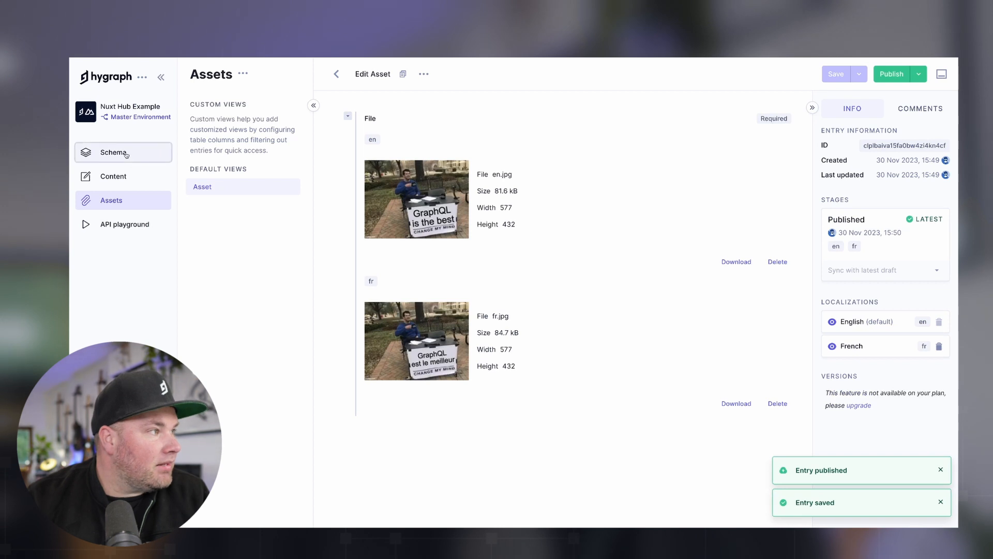
Create a schema model with the display name Meme, API ID Meme and plural API ID Memes.
left_click(126, 153)
left_click(286, 105)
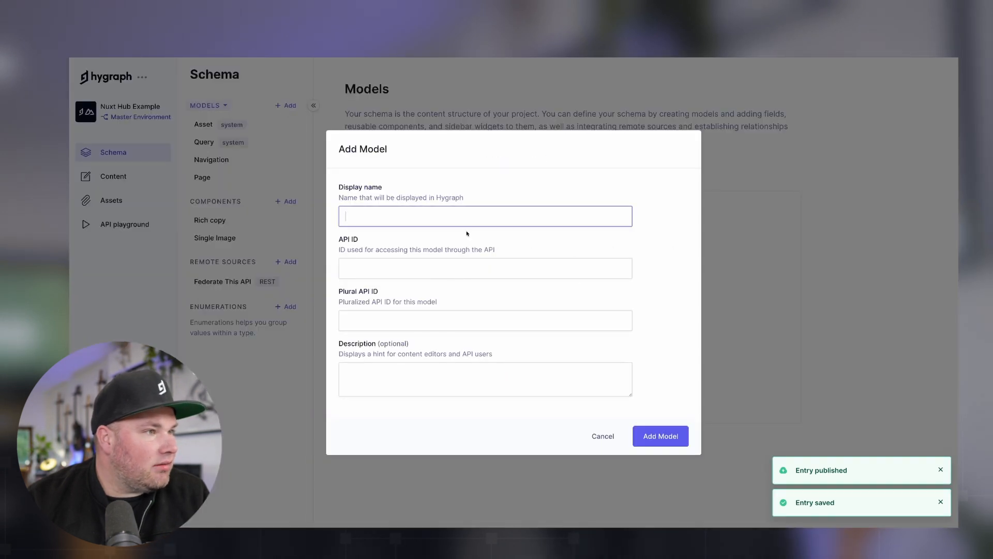
type("Memes")
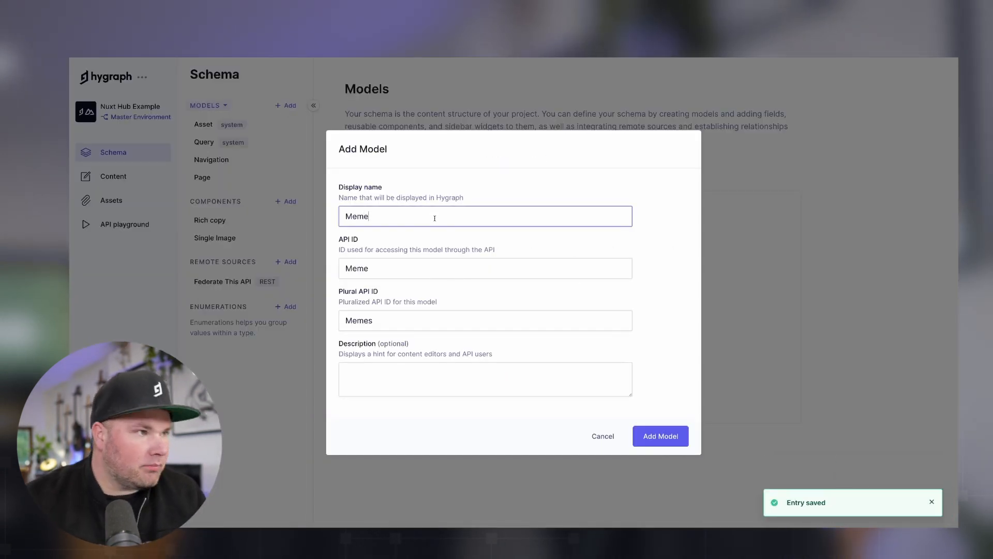
key("BackSpace")
left_click(651, 438)
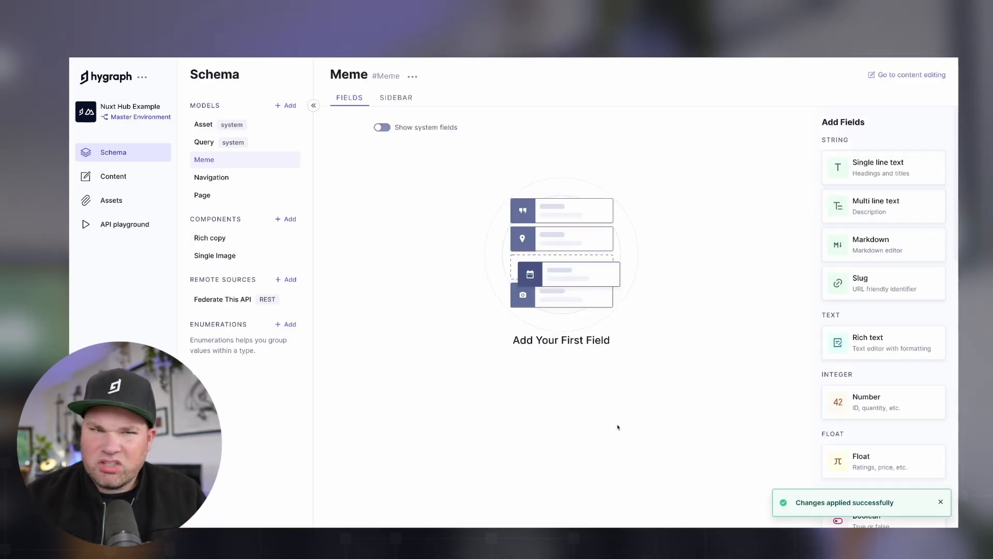
Add a localized single line text field named Title to the Meme model.
left_click(848, 181)
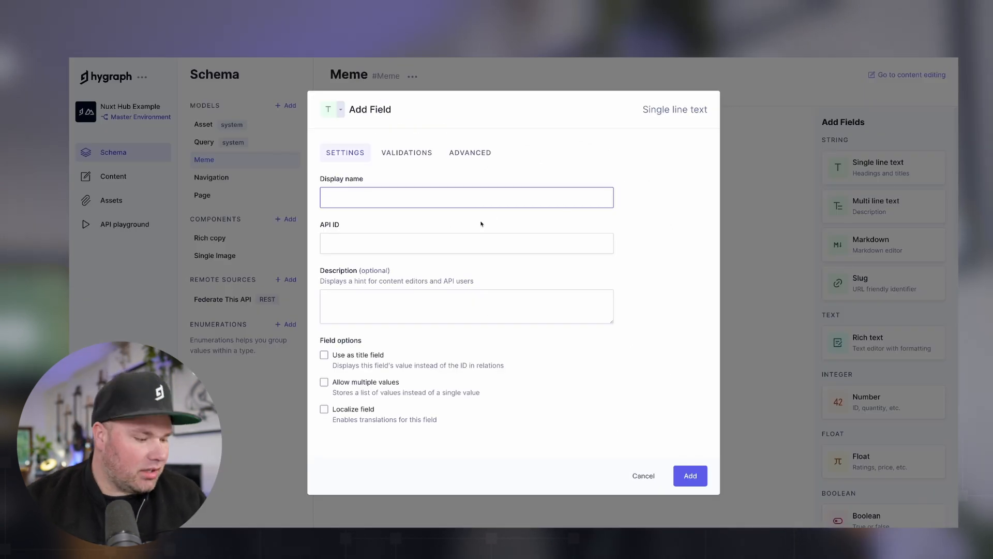
type("Title")
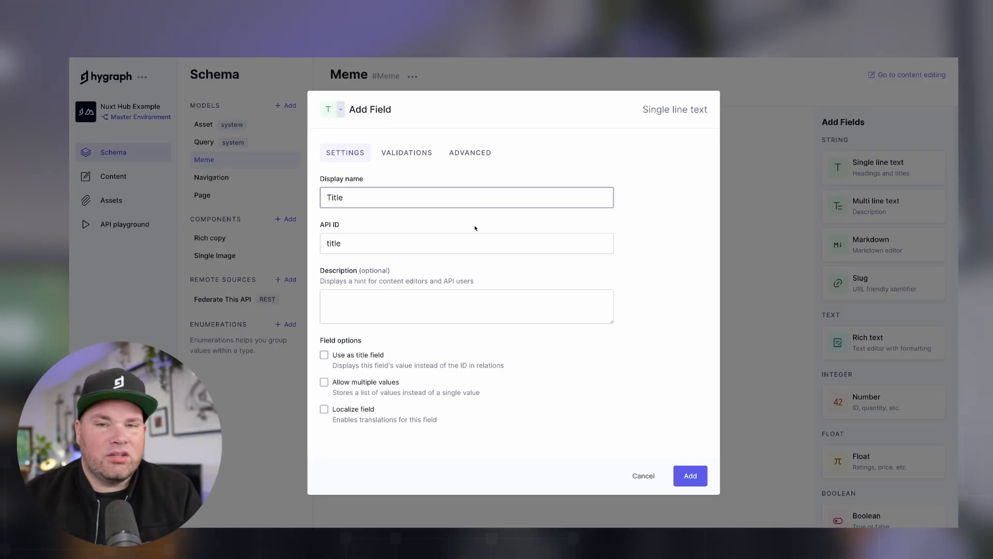
left_click(323, 410)
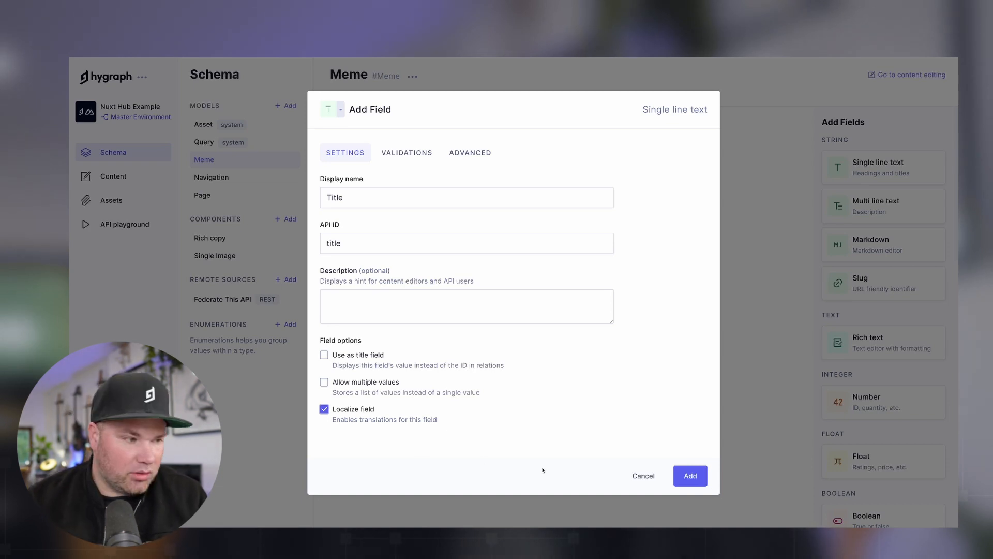
left_click(691, 477)
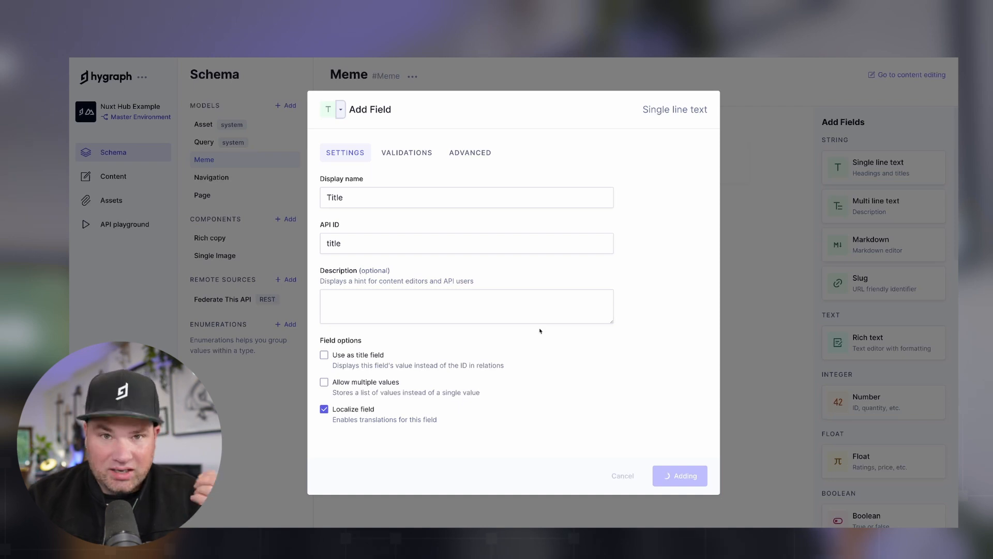
Add an asset picker field named Image to the Meme model, for a single asset.
scroll(856, 407, "down", 5)
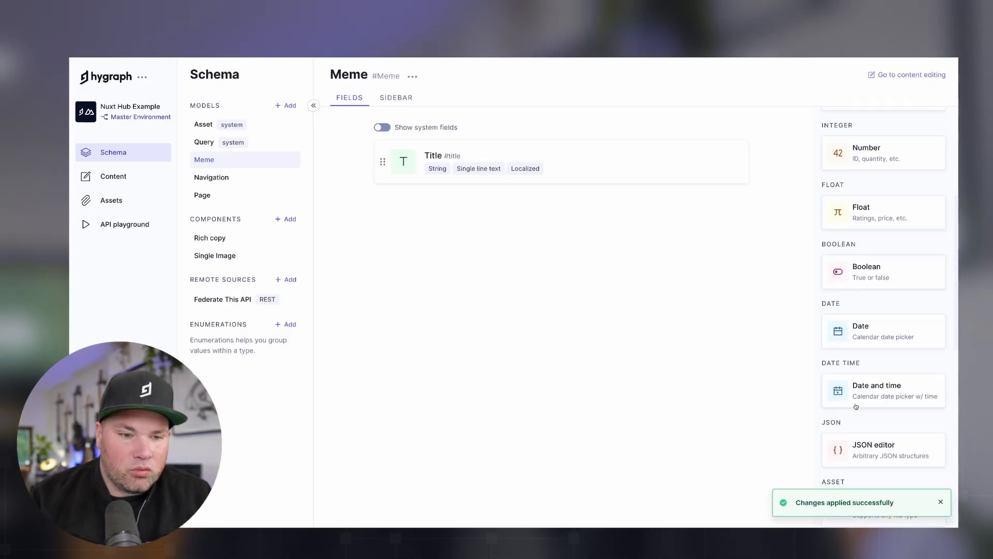
scroll(857, 406, "down", 7)
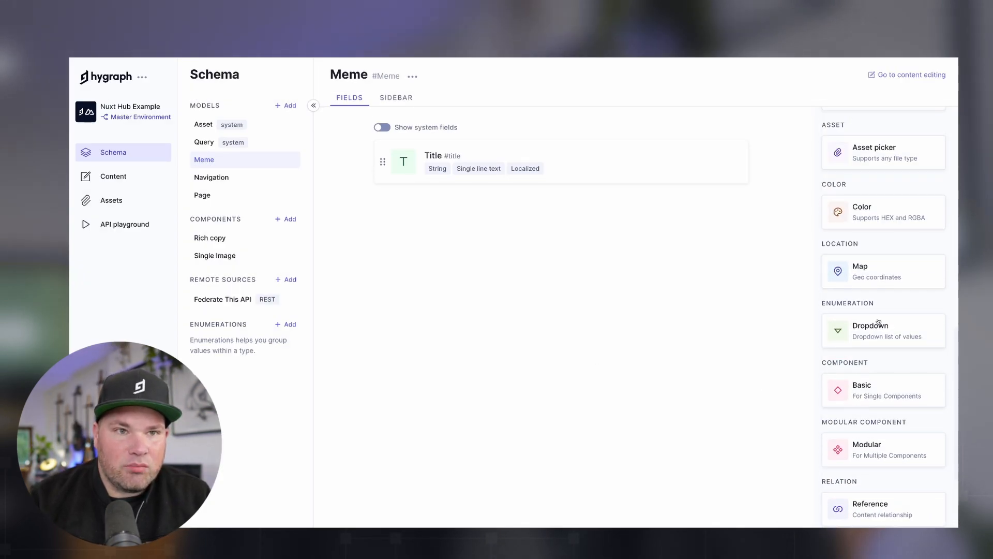
scroll(878, 322, "up", 1)
left_click(882, 165)
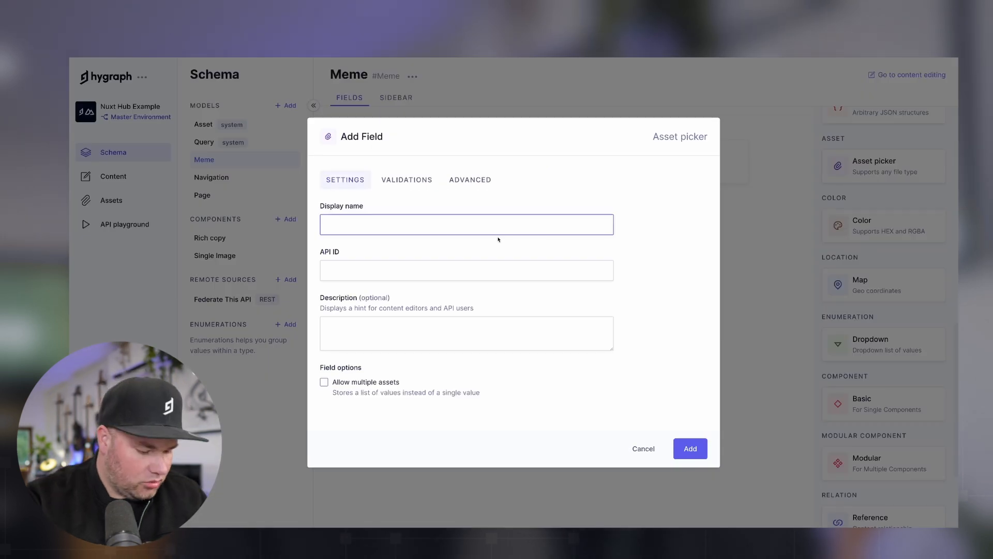
type("Image")
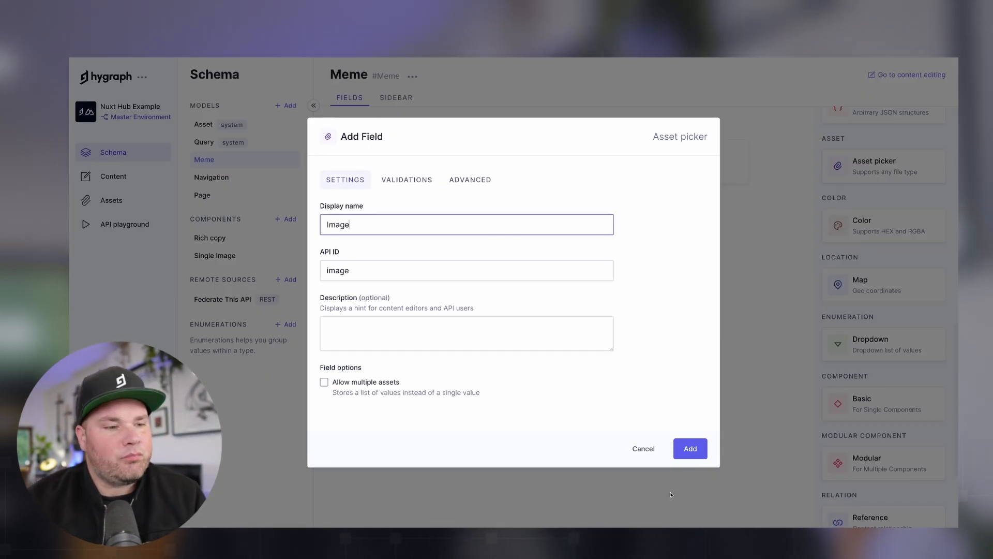
left_click(690, 448)
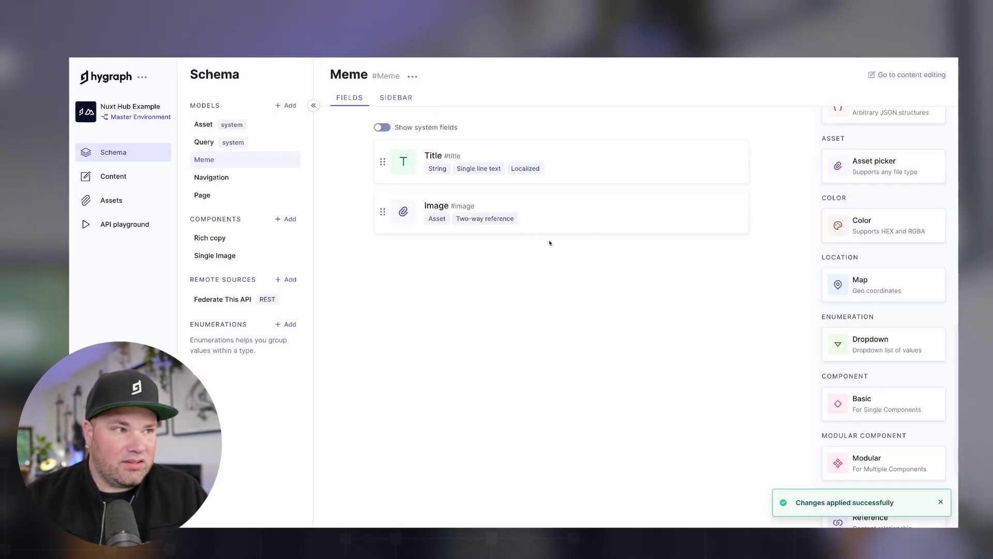
Create a new Meme content entry and set its English title to "Change my mind".
mouse_move(491, 218)
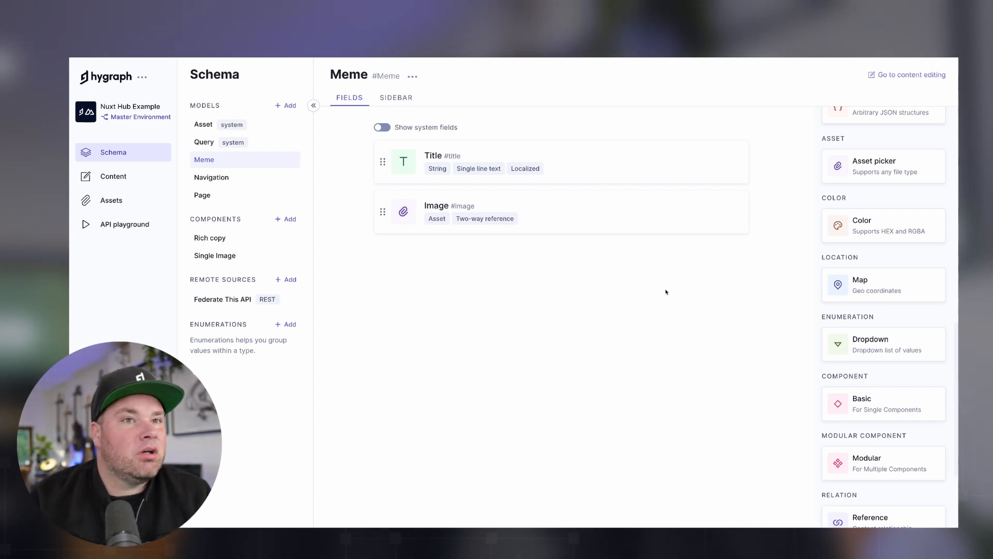
scroll(826, 282, "up", 5)
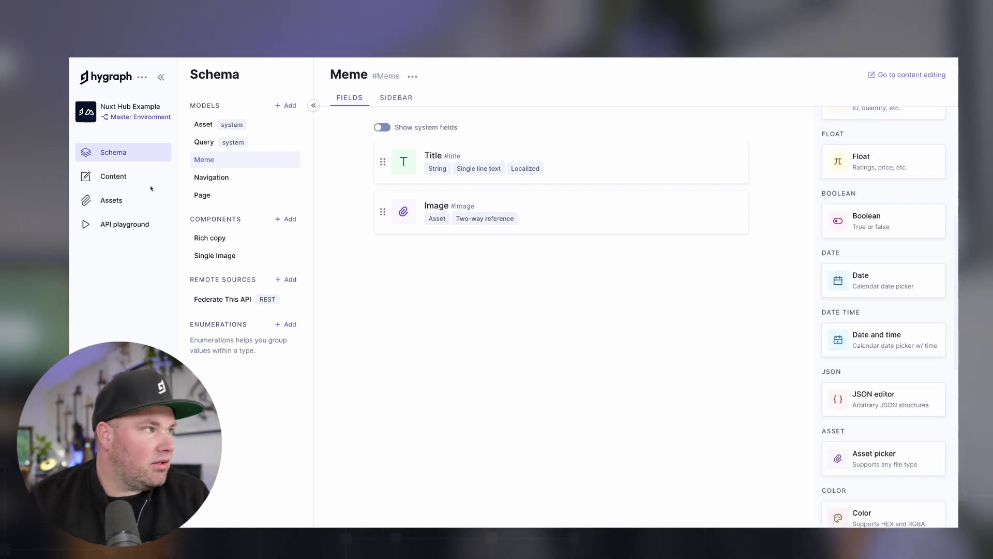
left_click(116, 176)
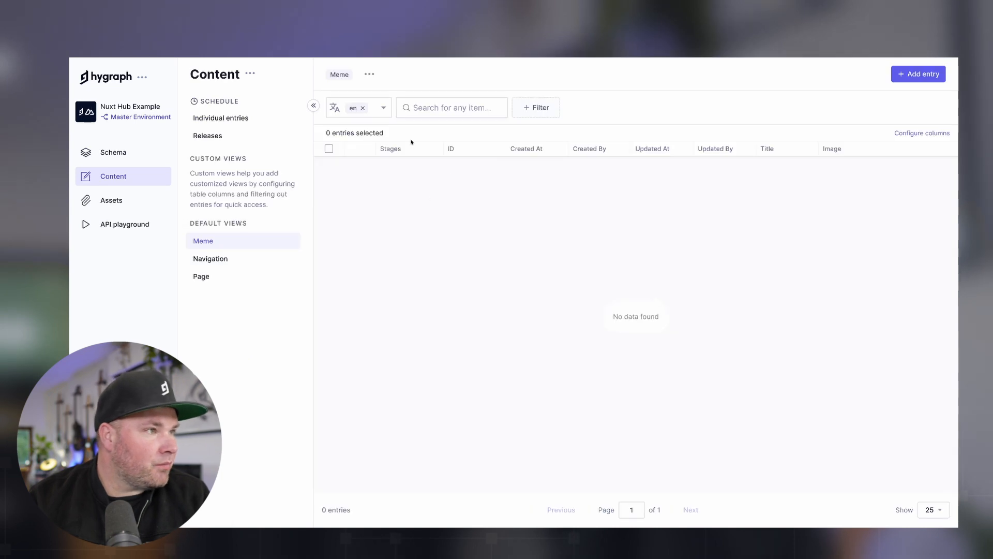
left_click(912, 73)
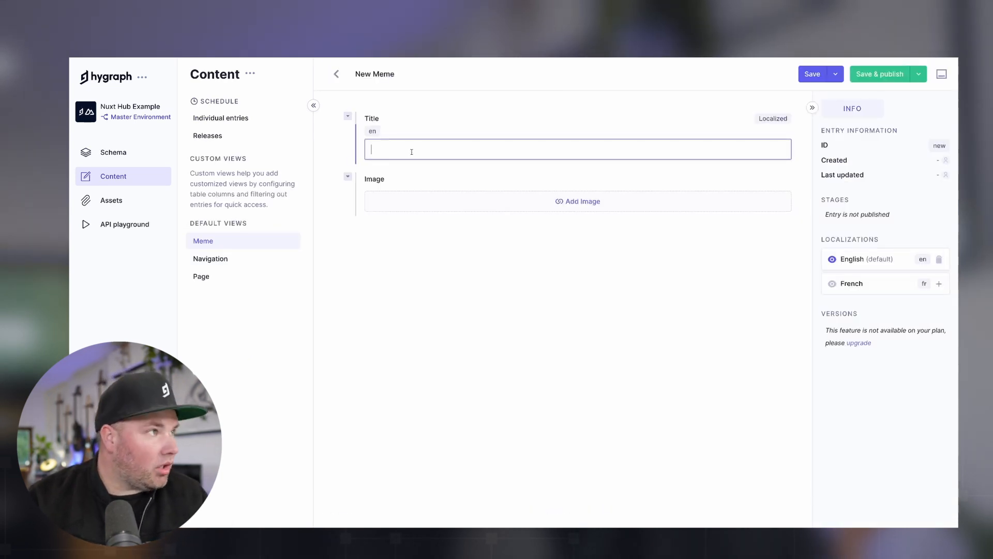
type("Change ")
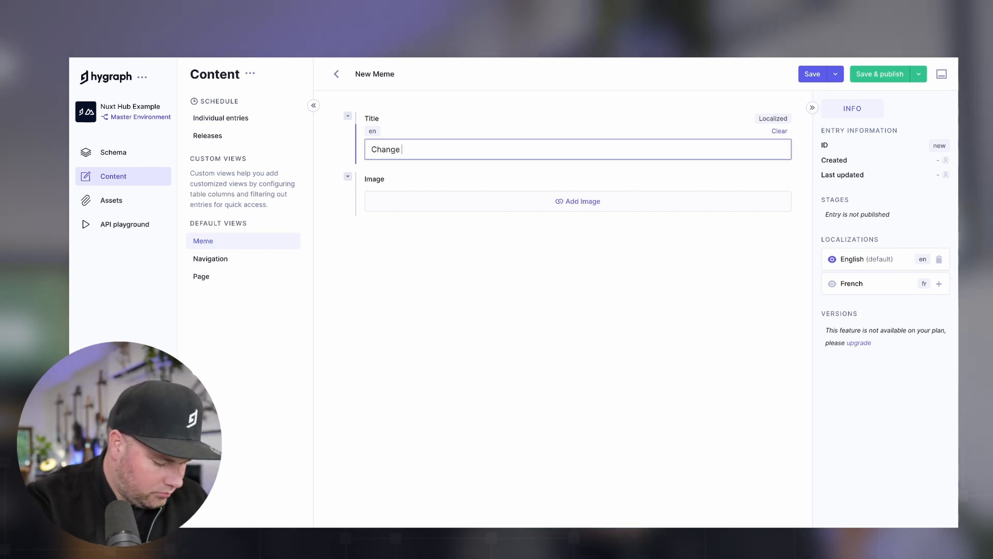
type("my mind")
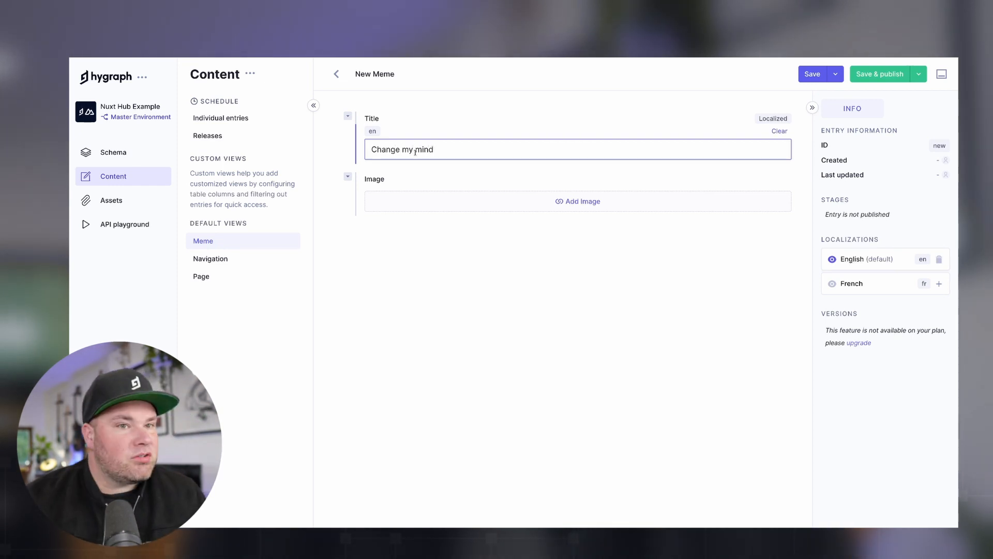
Add the French localization to the Meme entry and set its French title to "Changer d'avis".
left_click(938, 284)
left_click(402, 188)
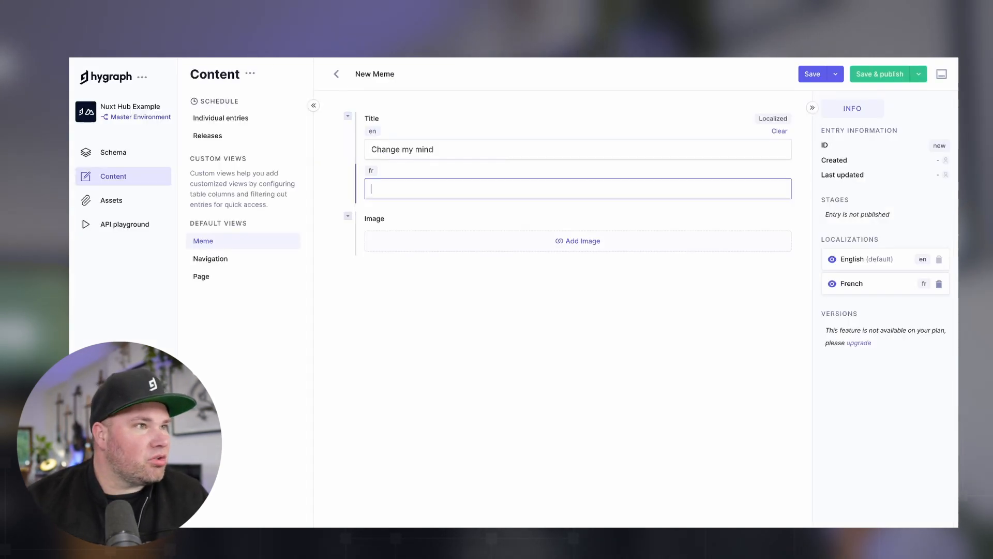
type("Changer d'avis")
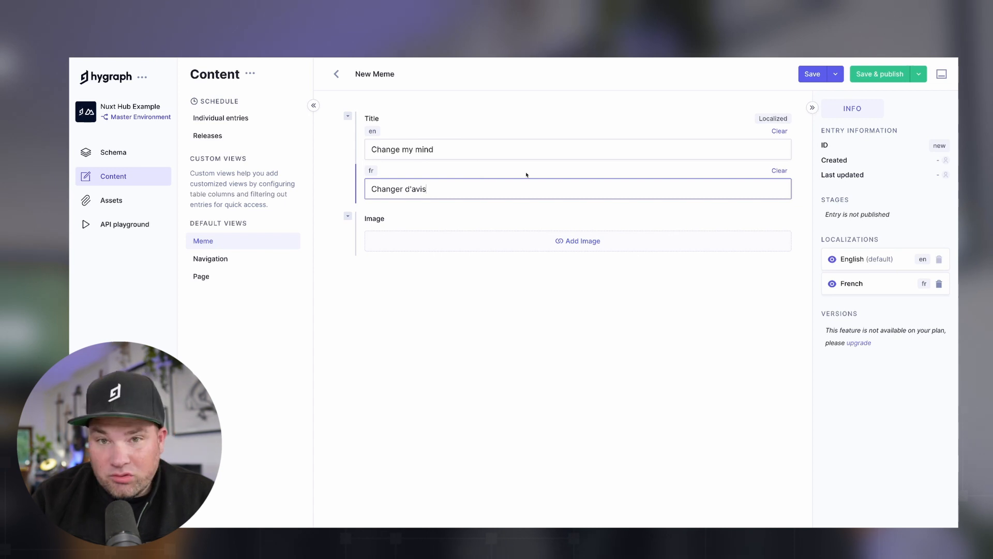
Attach the en.jpg asset as the entry's image, and save and publish the entry with the en and fr locales.
left_click(580, 249)
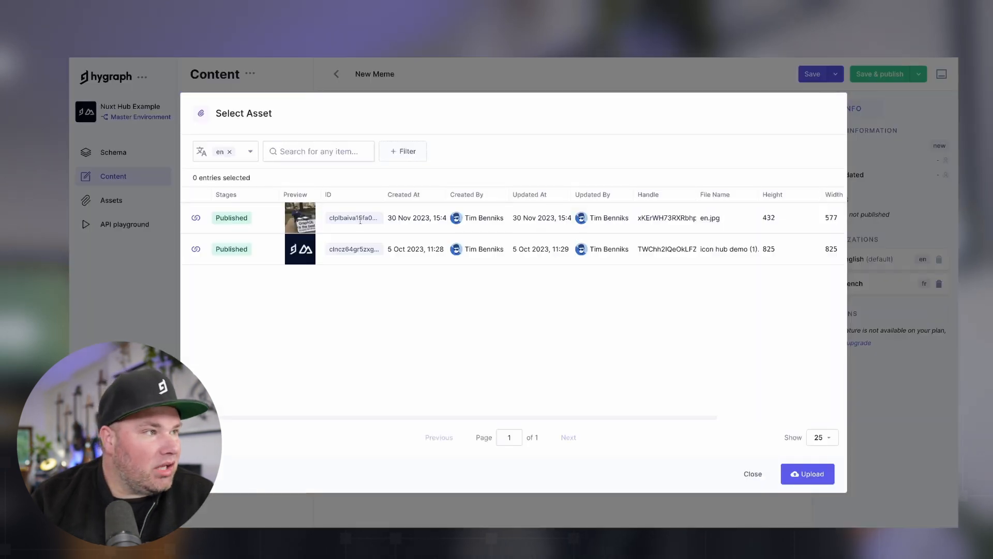
left_click(197, 218)
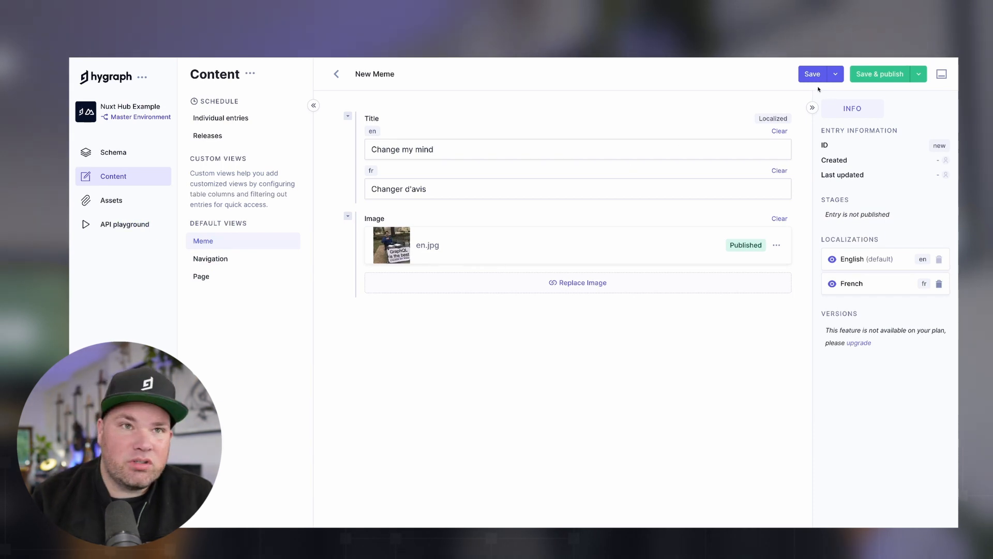
left_click(879, 74)
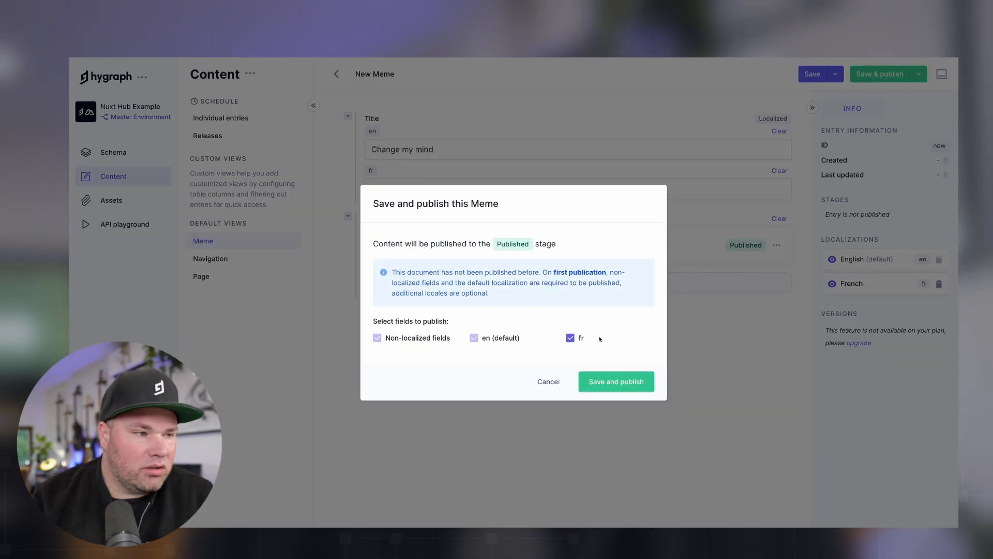
left_click(617, 384)
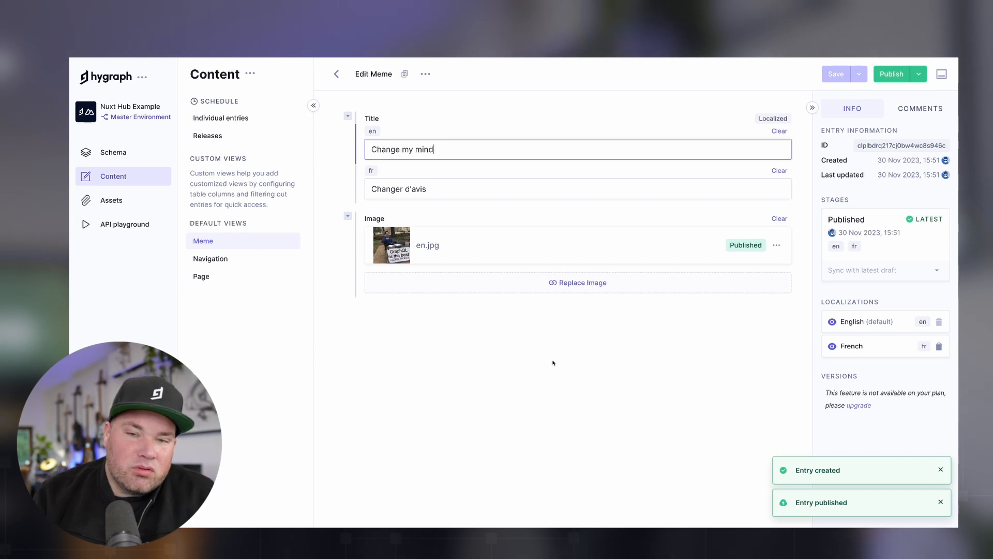
Start a memes query in the API playground with the locales argument set to fr.
left_click(110, 223)
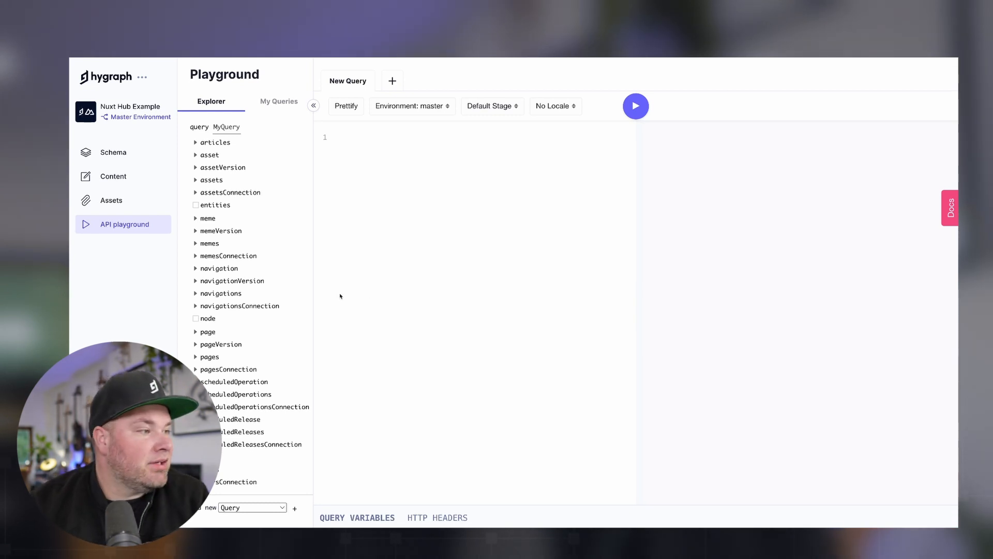
left_click(196, 244)
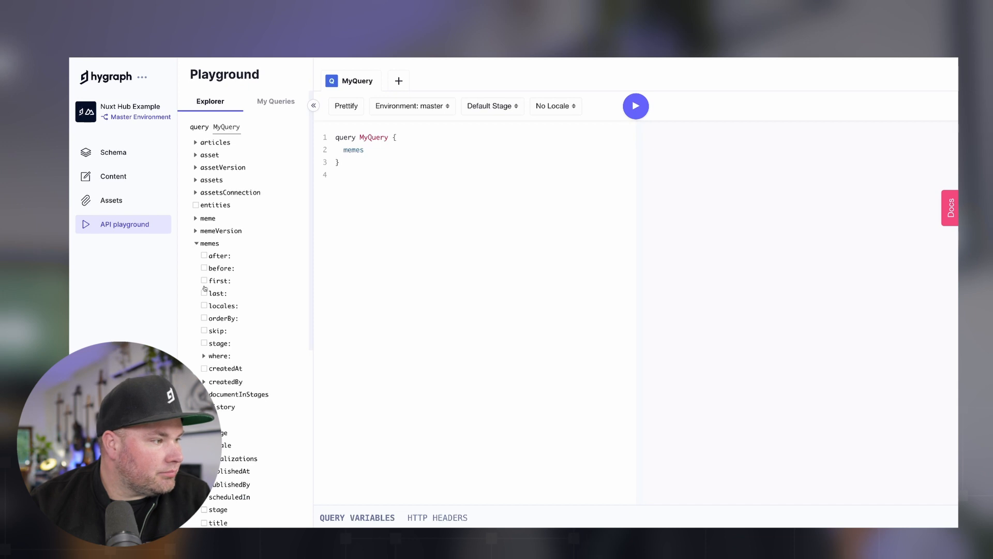
scroll(204, 290, "down", 2)
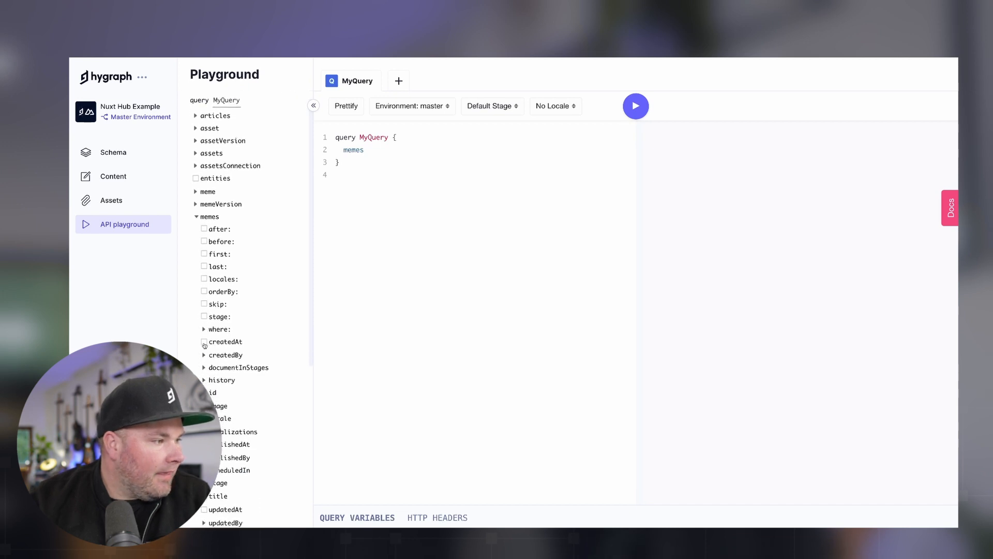
scroll(204, 346, "down", 1)
left_click(212, 275)
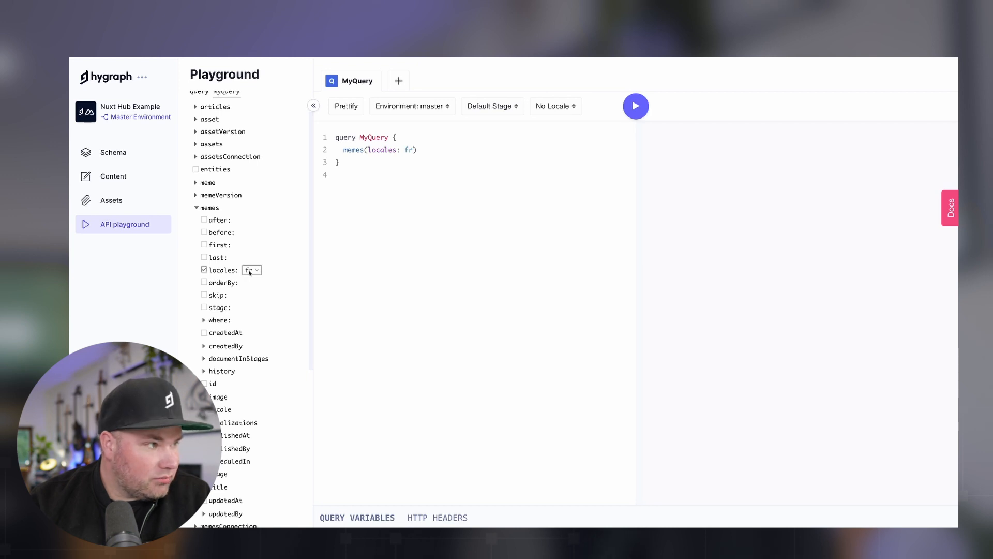
Add the locale, title and image url fields to the memes query and run it to check the returned French title.
scroll(234, 314, "down", 2)
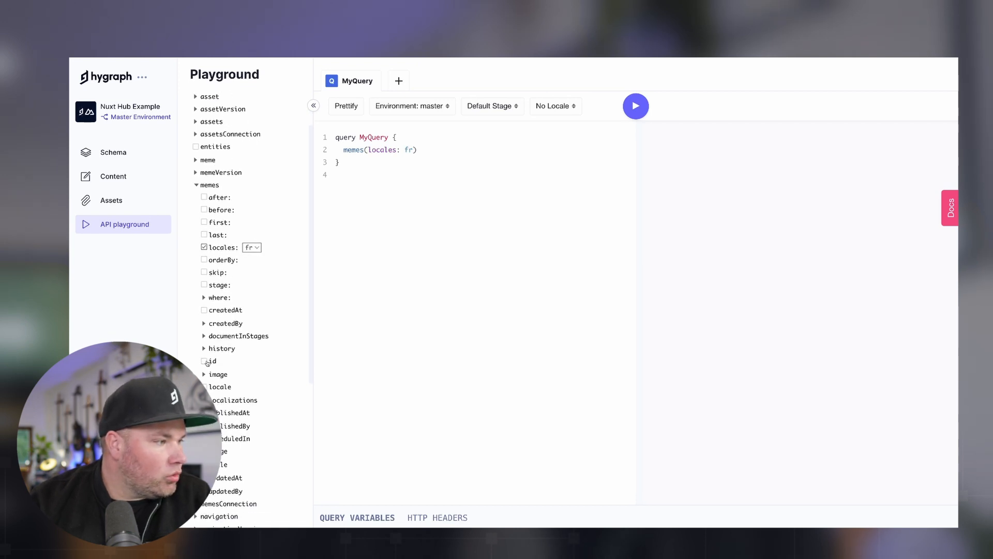
scroll(207, 363, "down", 1)
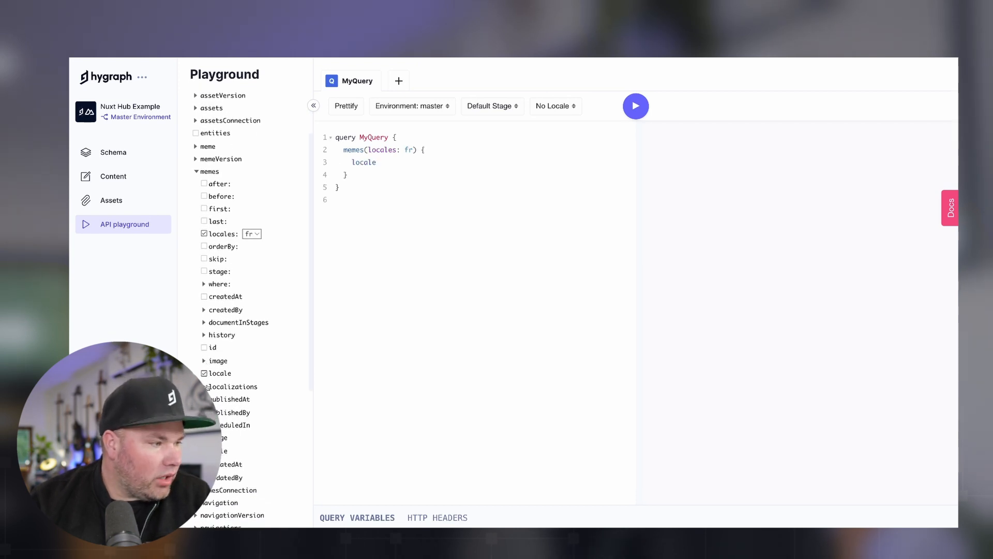
scroll(207, 387, "down", 1)
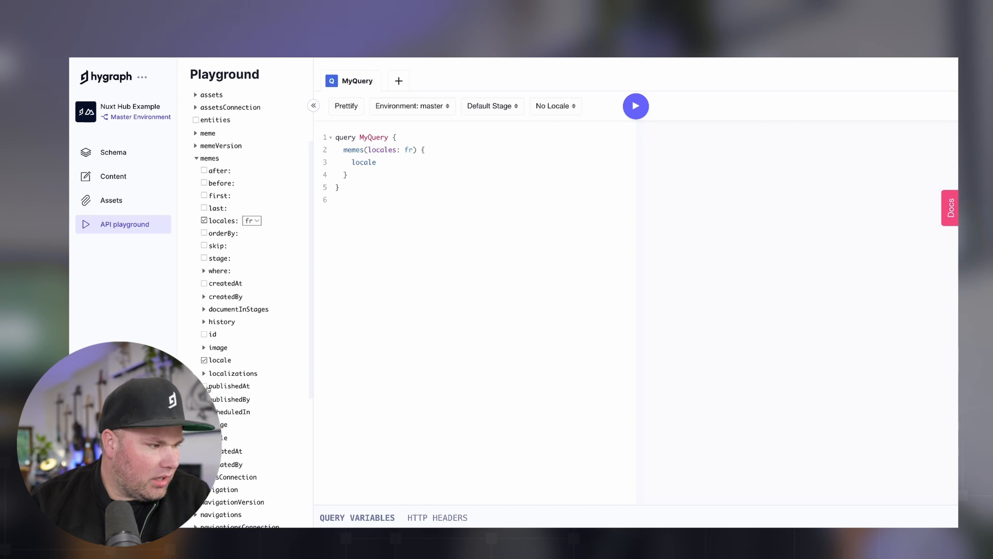
scroll(244, 310, "down", 1)
left_click(204, 334)
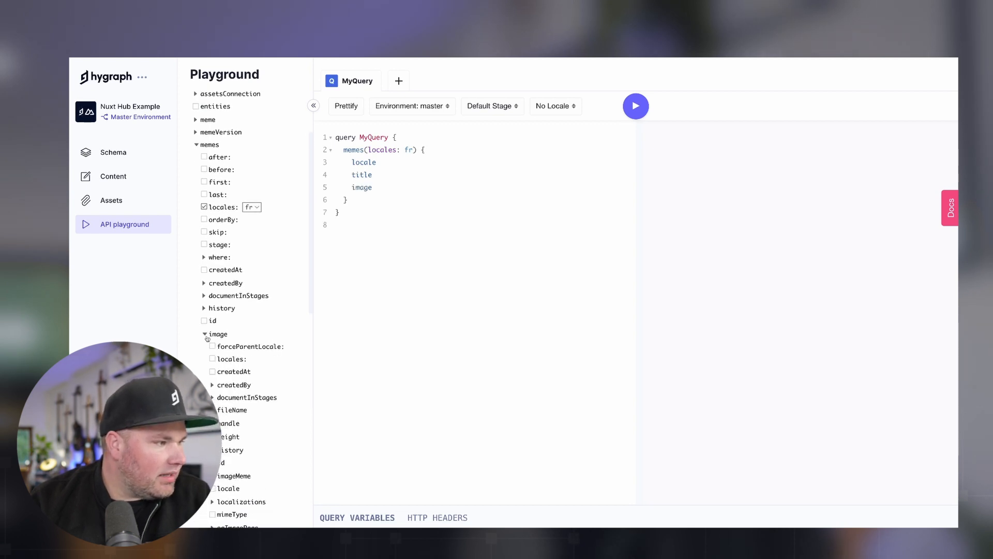
scroll(214, 397, "down", 1)
scroll(238, 311, "down", 1)
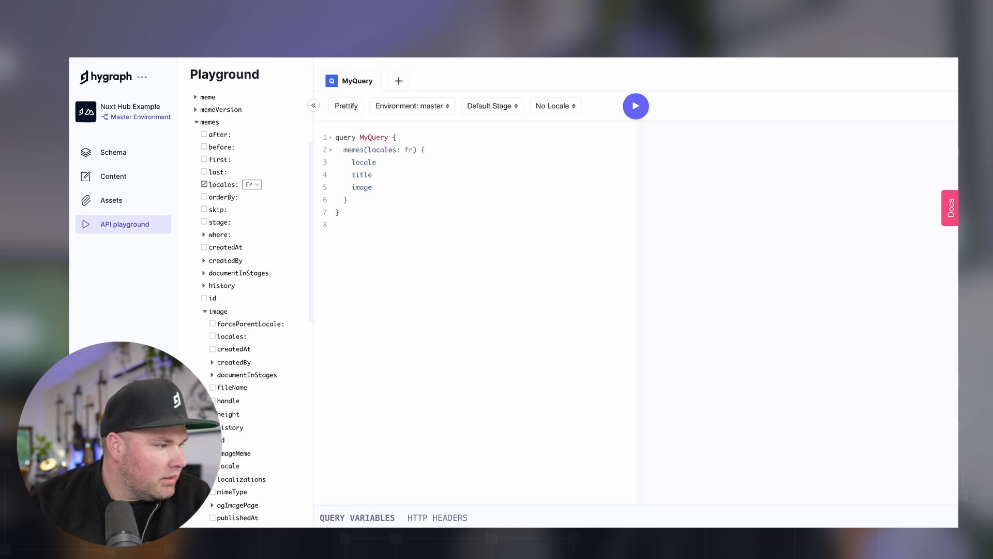
scroll(243, 310, "down", 6)
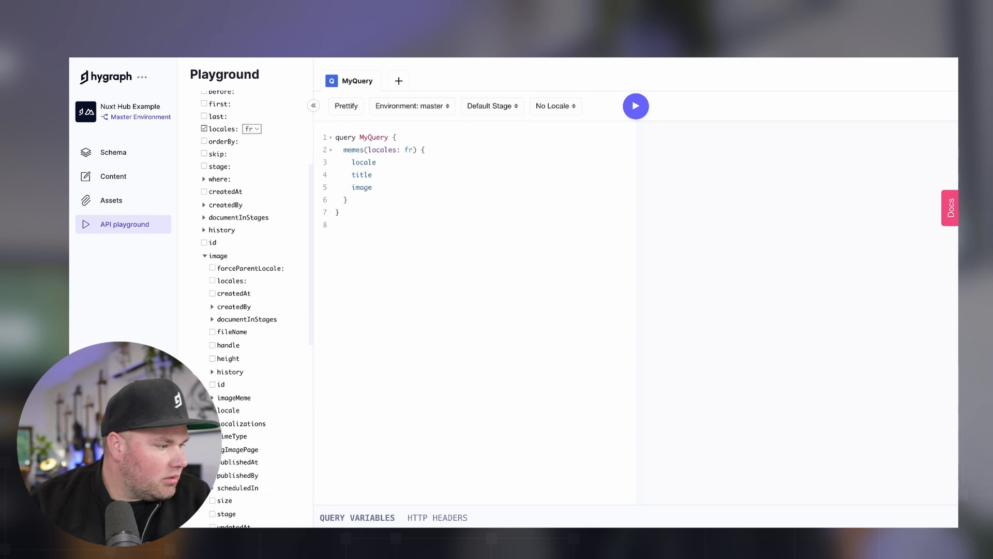
scroll(244, 310, "down", 2)
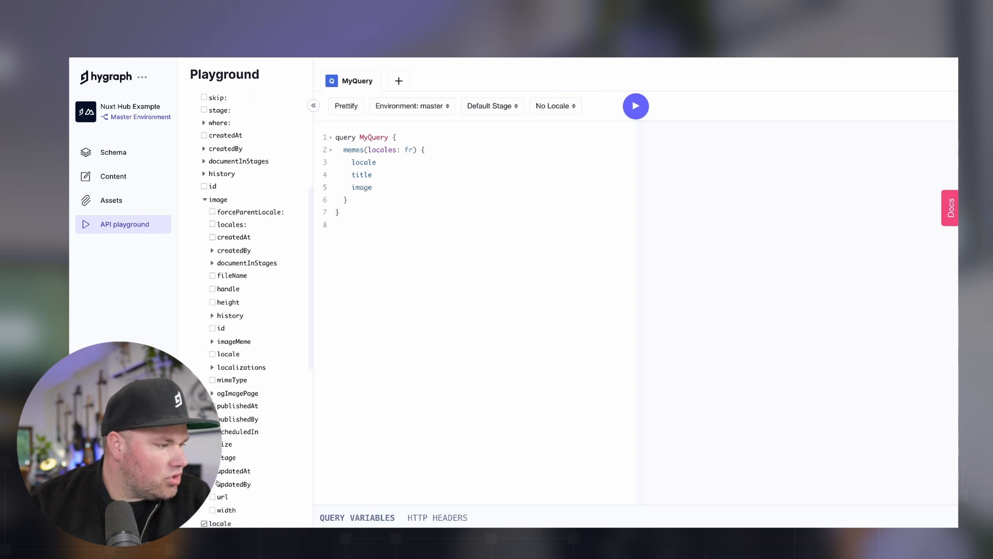
left_click(212, 498)
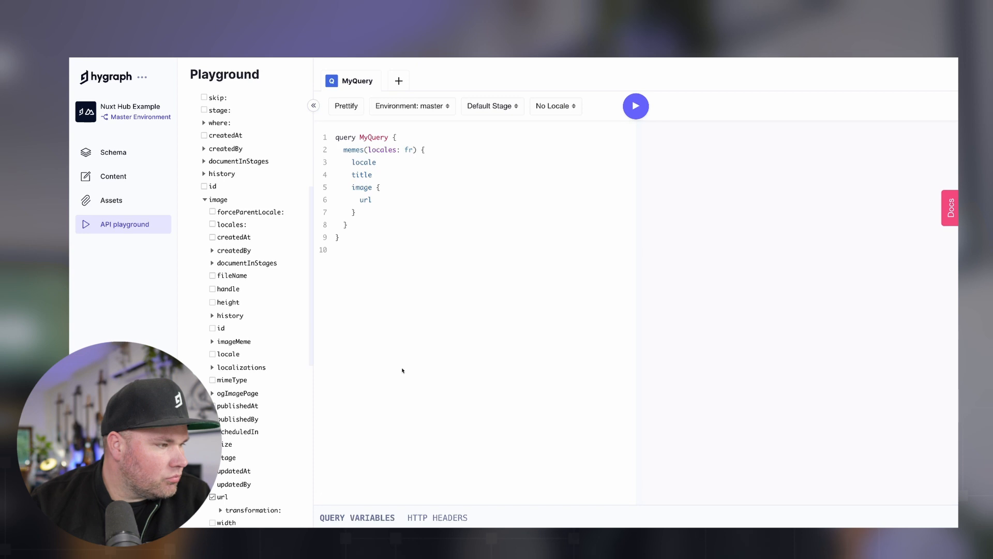
left_click(636, 106)
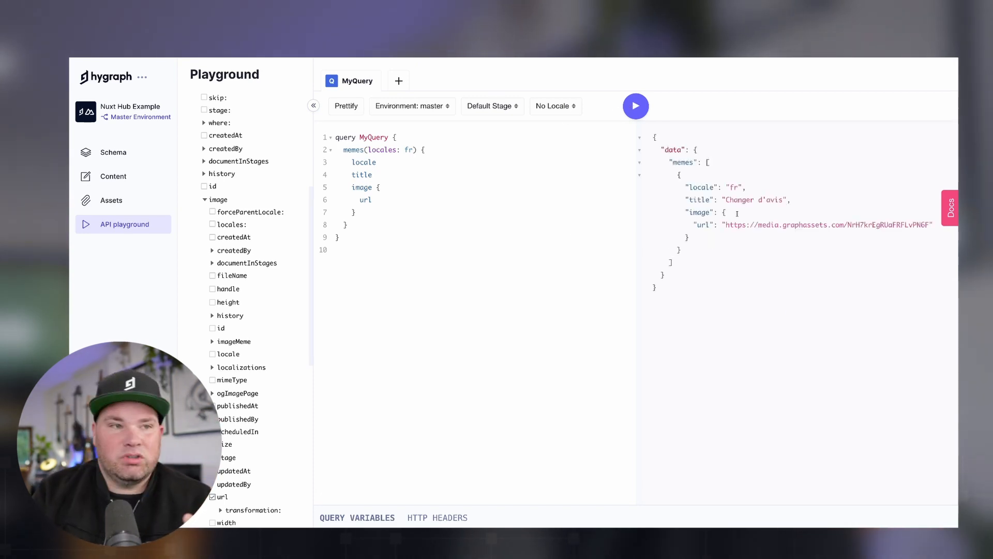
left_click_drag(725, 200, 787, 200)
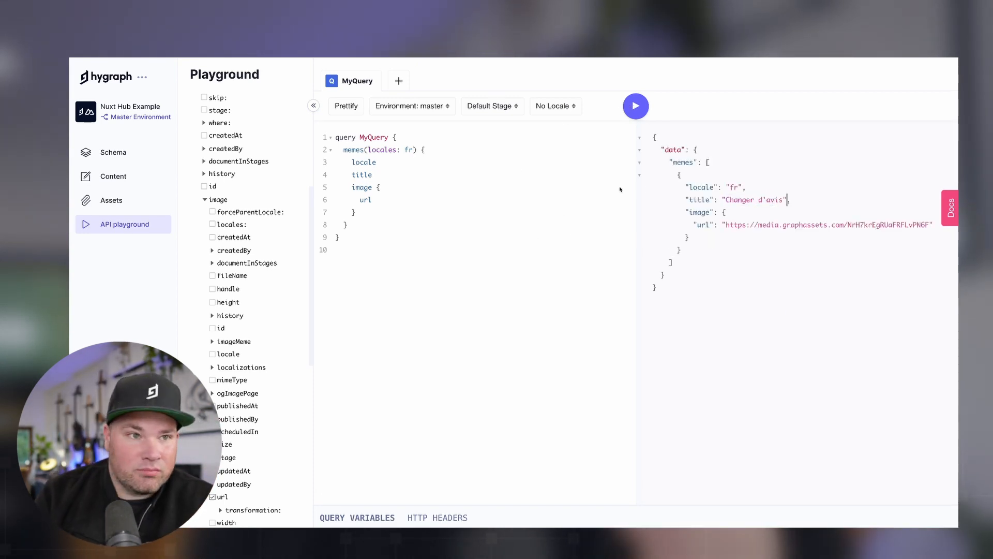
Change the locales argument of the memes query to en and run the query.
left_click(410, 150)
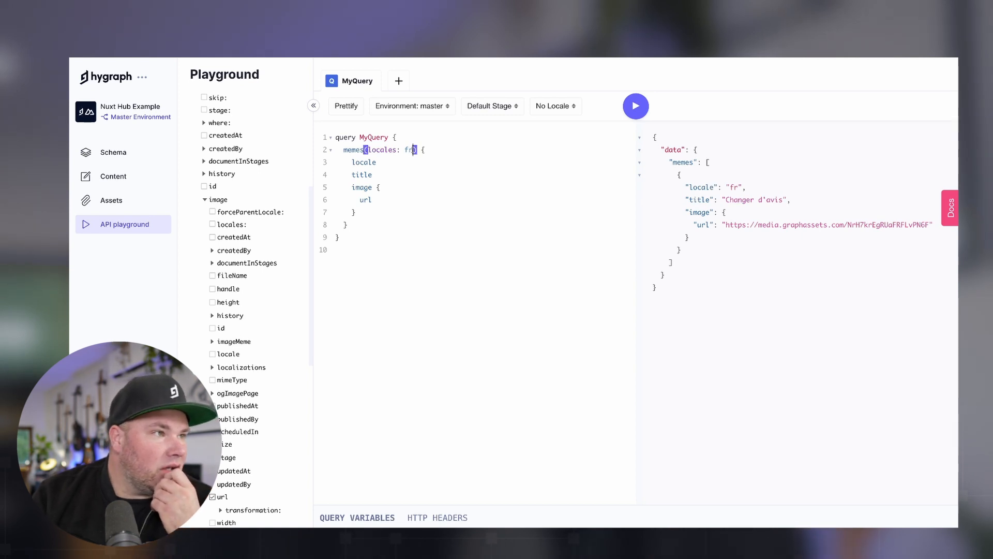
key("BackSpace")
key("BackSpace")
type("en")
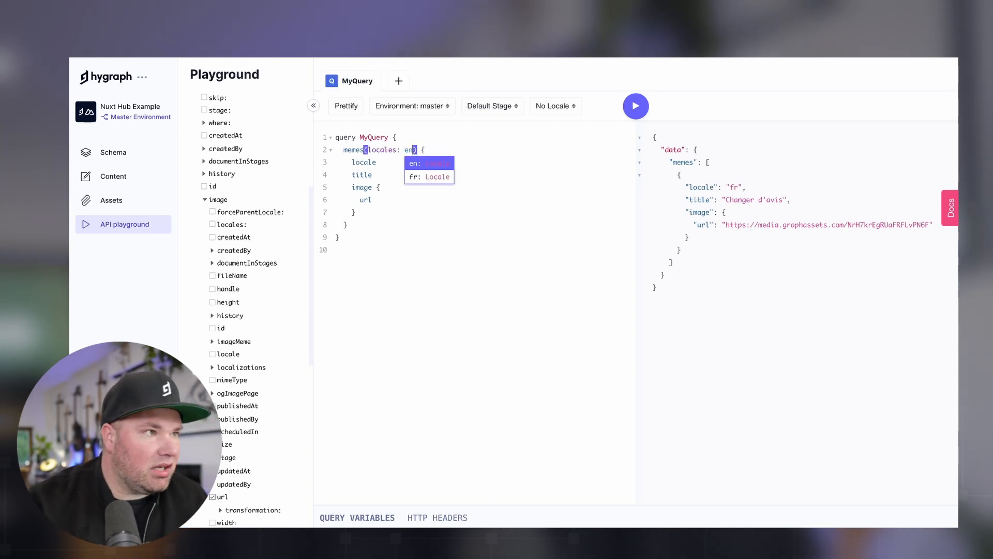
left_click(646, 112)
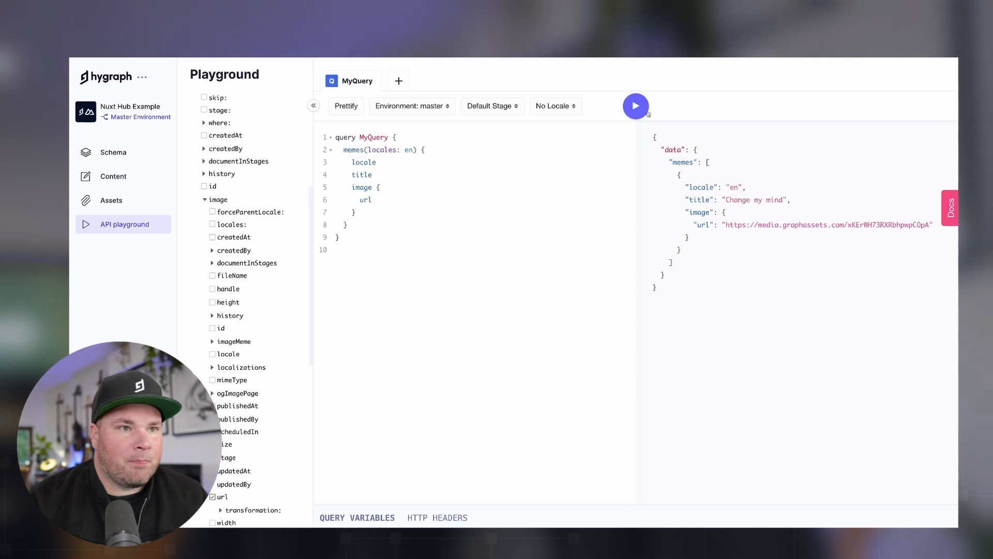
Open the returned English image URL in a new browser tab to view it, and return to the API playground.
left_click(815, 225)
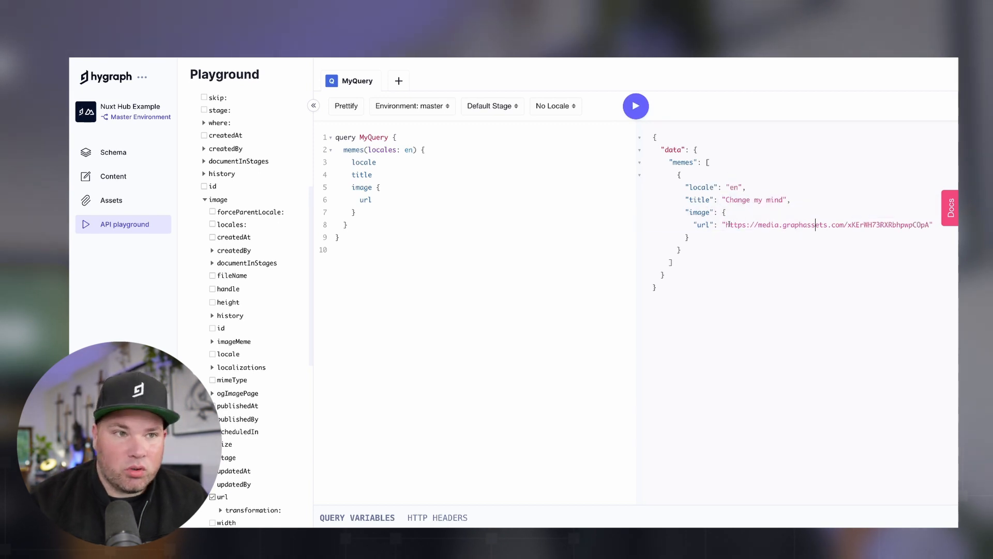
left_click_drag(727, 225, 901, 227)
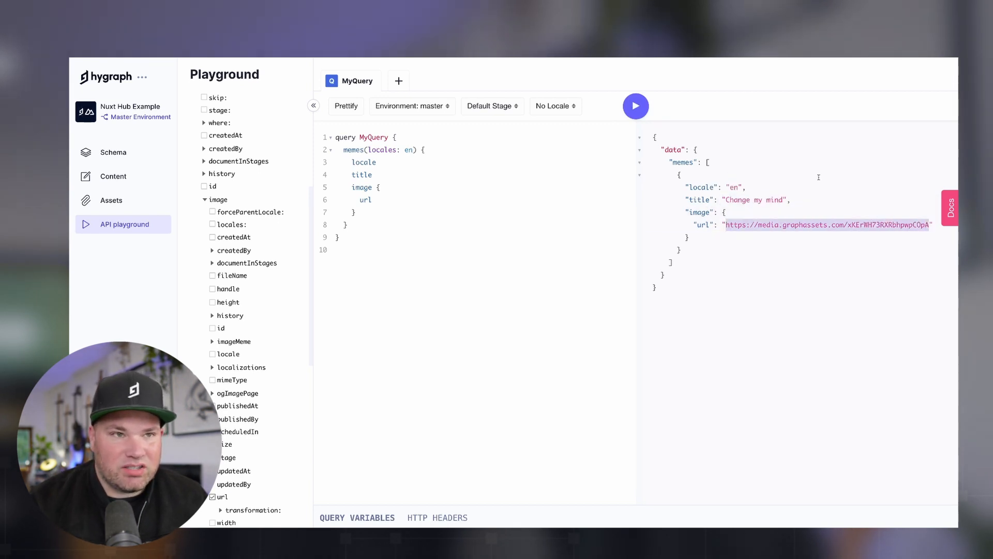
key("super+c")
key("super+t")
key("super+v")
key("Return")
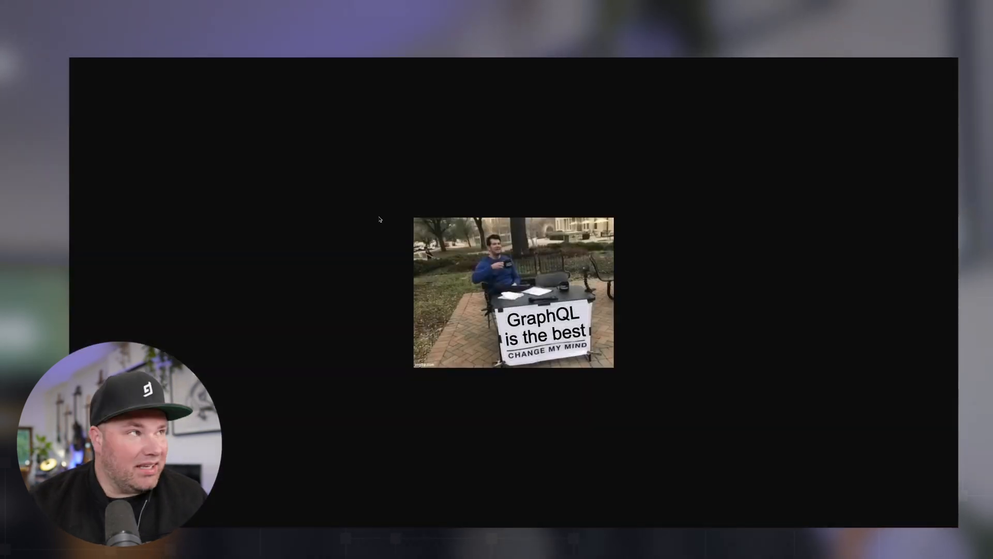
key("ctrl+shift+Tab")
key("ctrl+shift+Tab")
key("super+a")
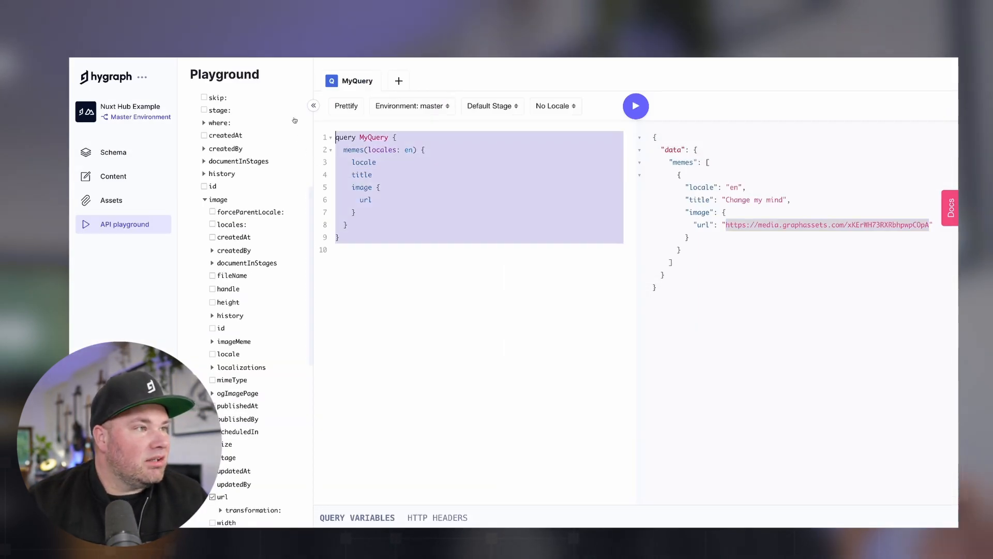
left_click(463, 282)
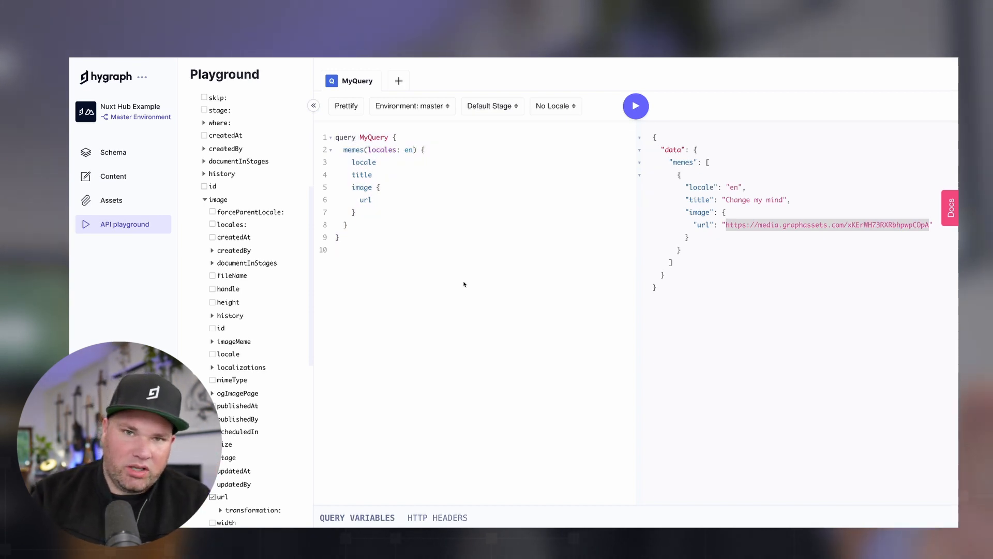
left_click(671, 302)
left_click(501, 316)
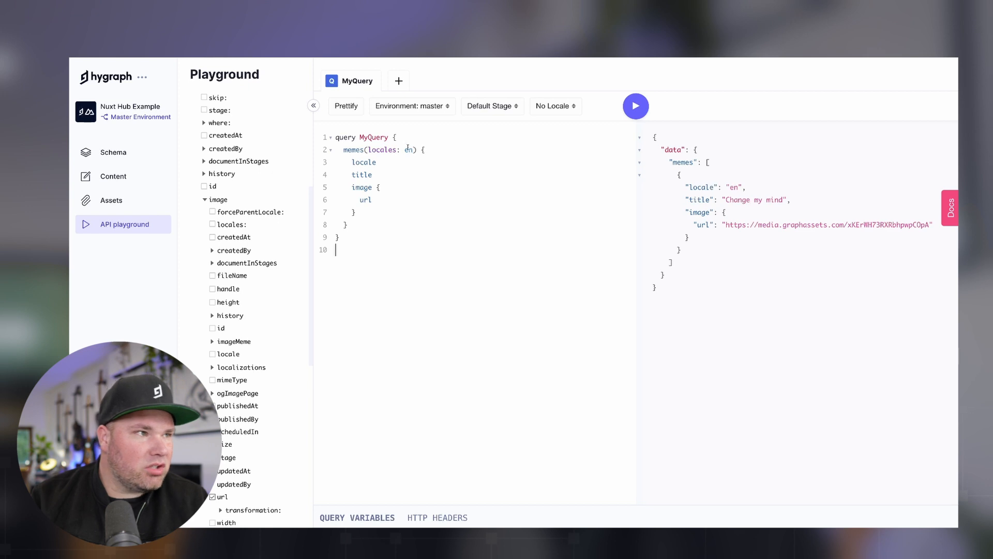
Rename the query to Meme and declare a required $locale variable of type Locale! on it.
left_click(431, 205)
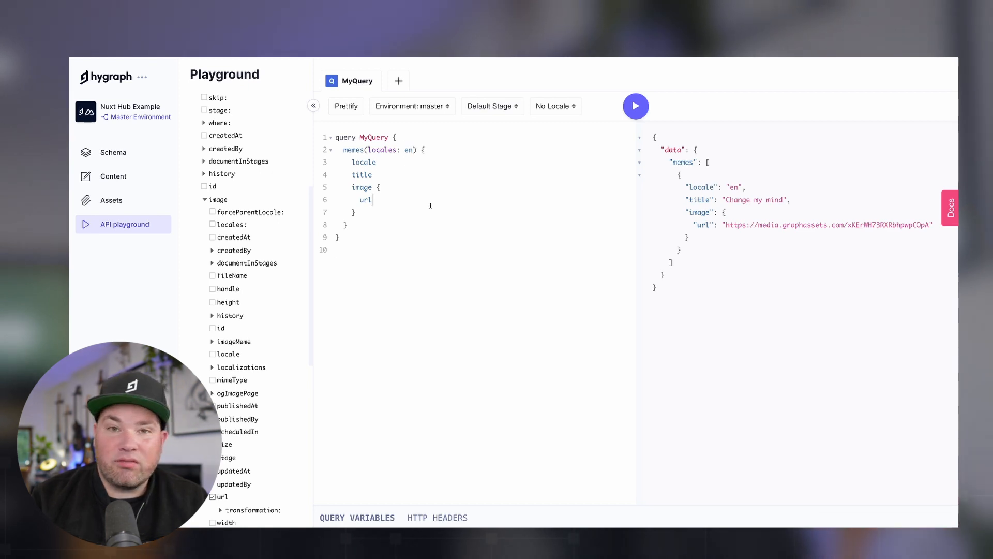
double_click(384, 137)
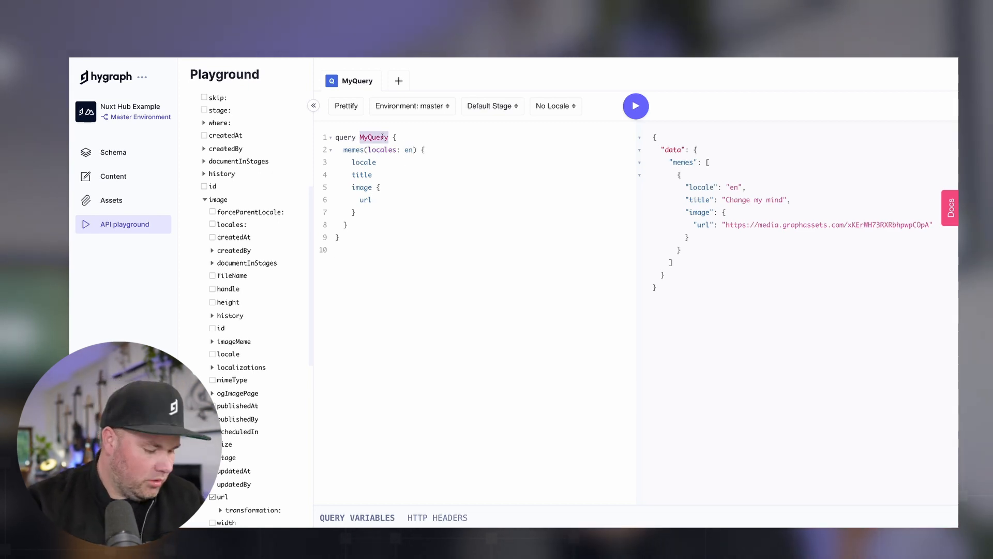
type("Meme")
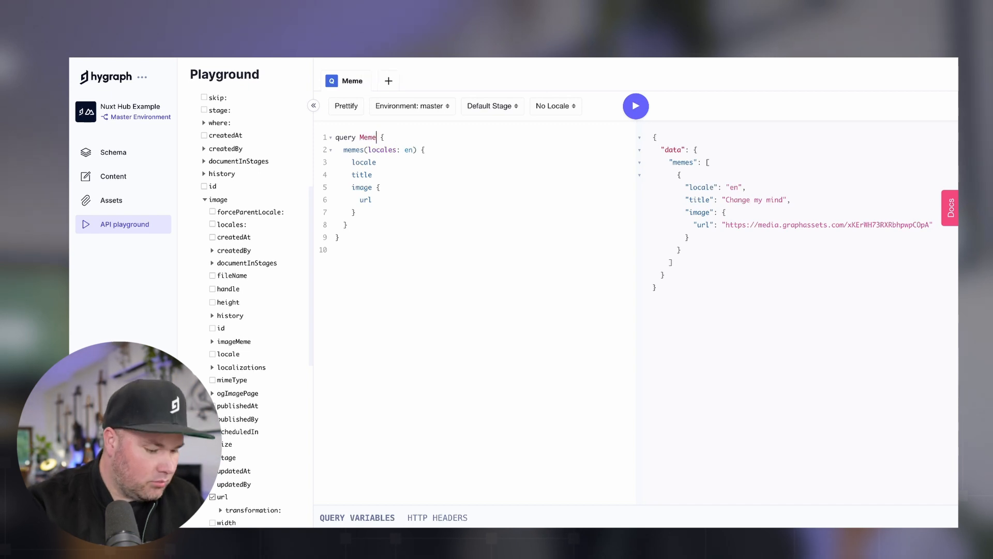
type("()")
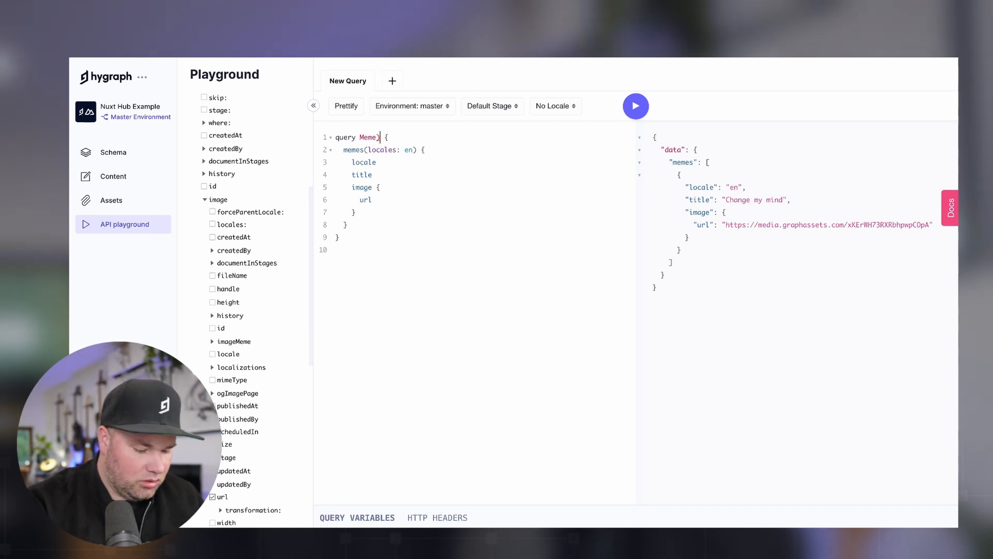
type("(")
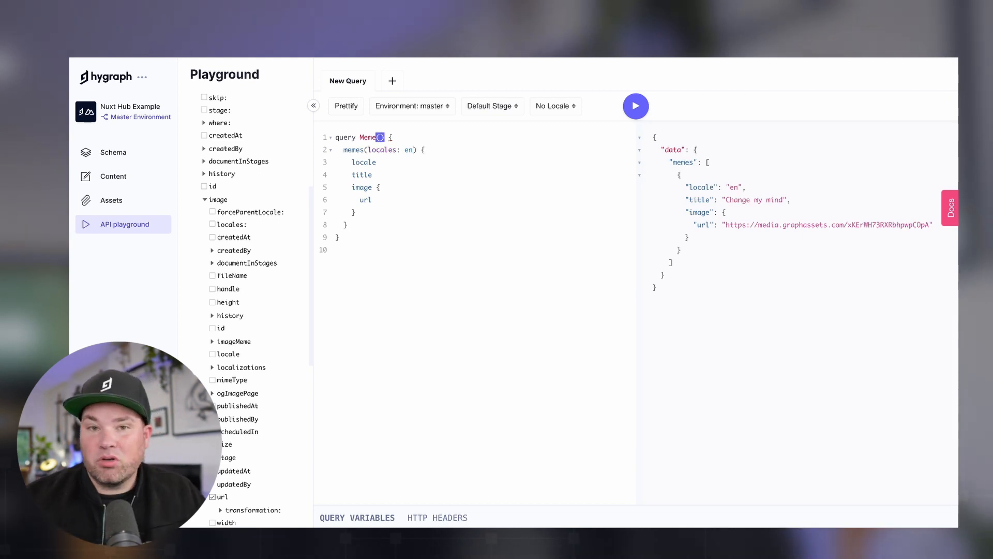
type("$lo")
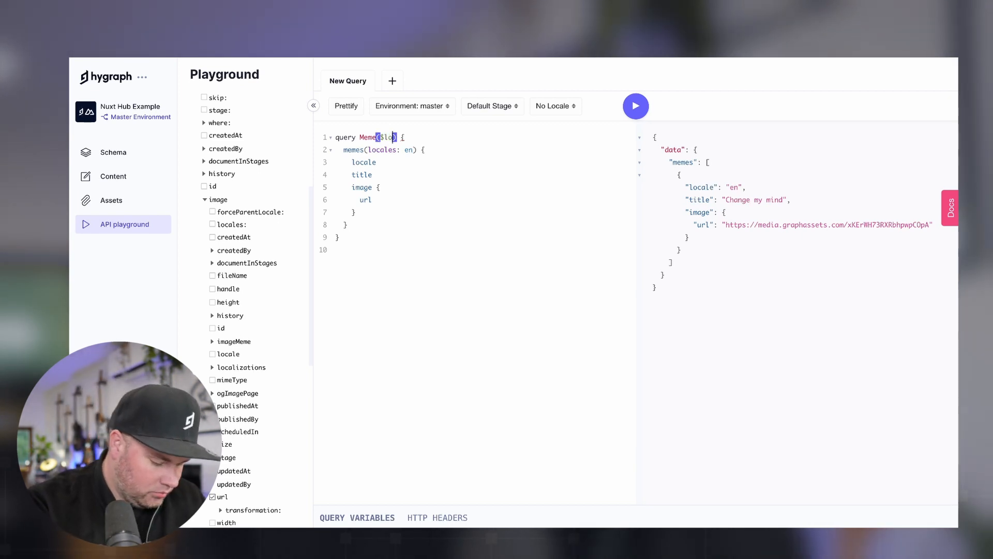
type("cale: ")
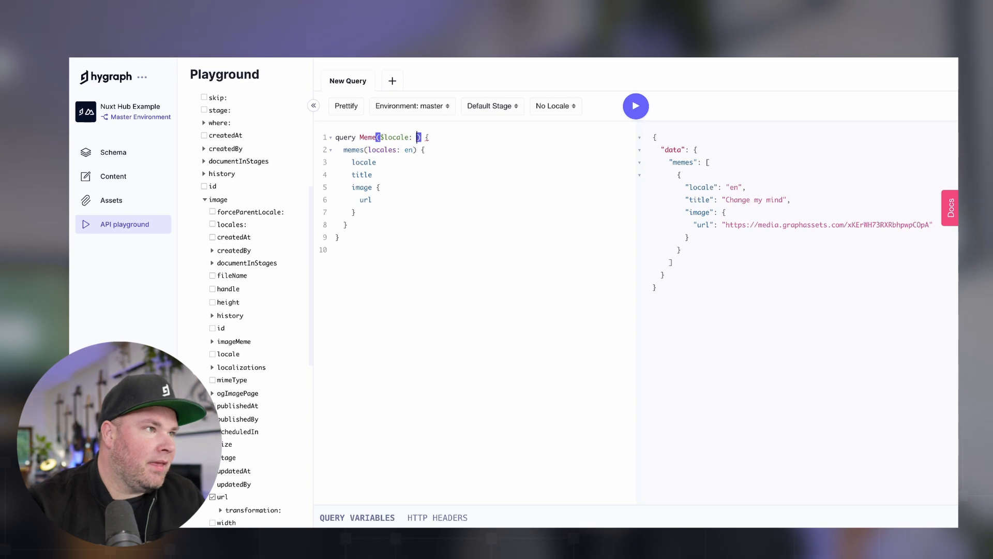
type("Lo")
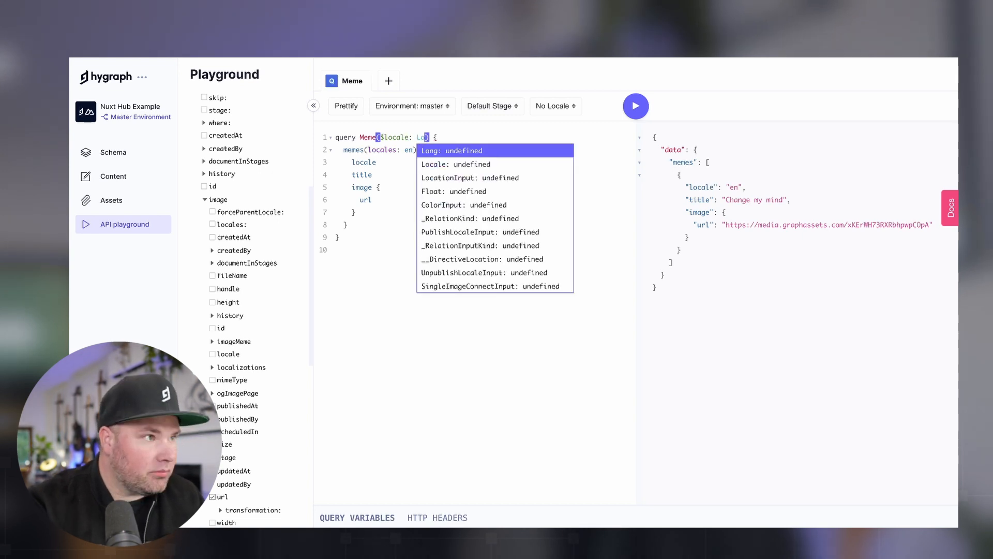
type("cale!")
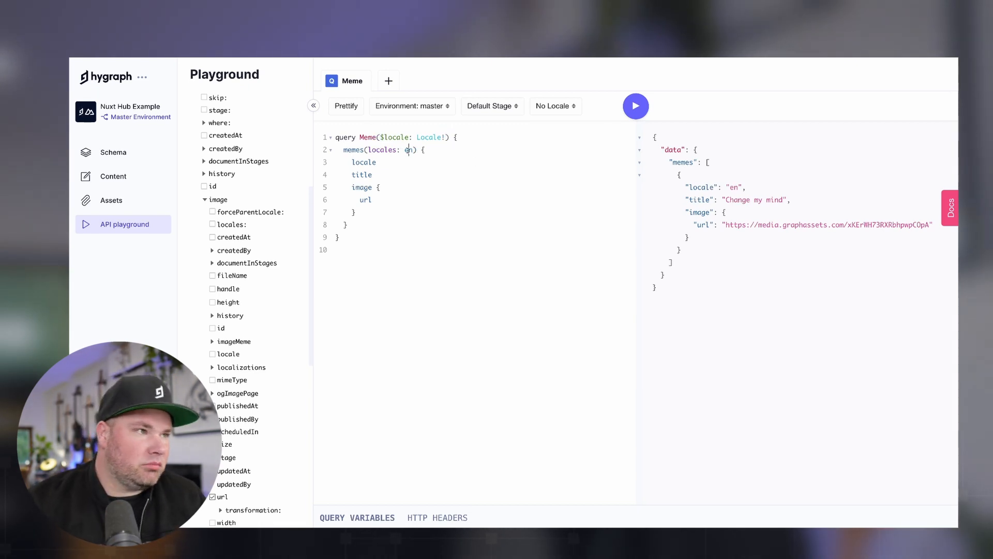
Replace the fixed value of the memes query's locales argument with the array [$locale].
key("BackSpace")
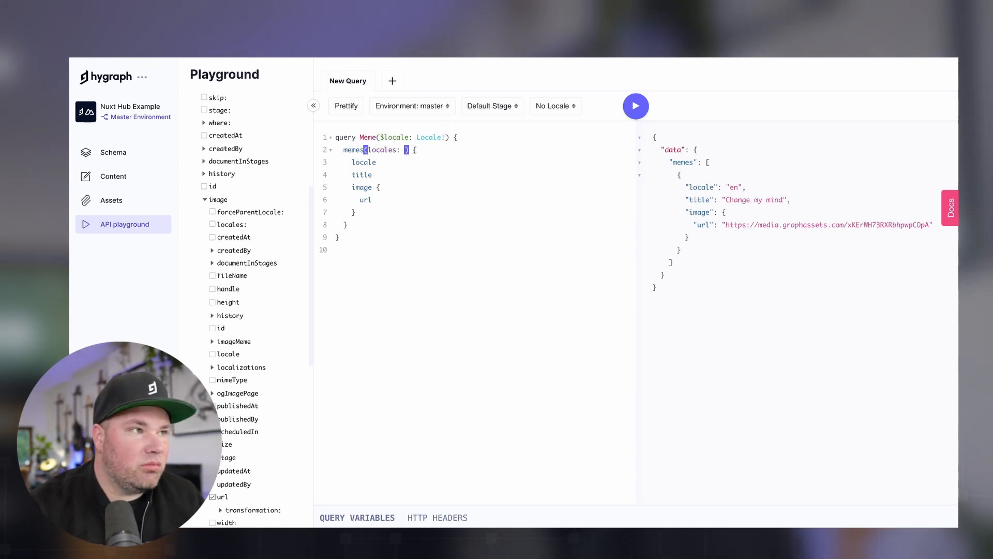
type("[")
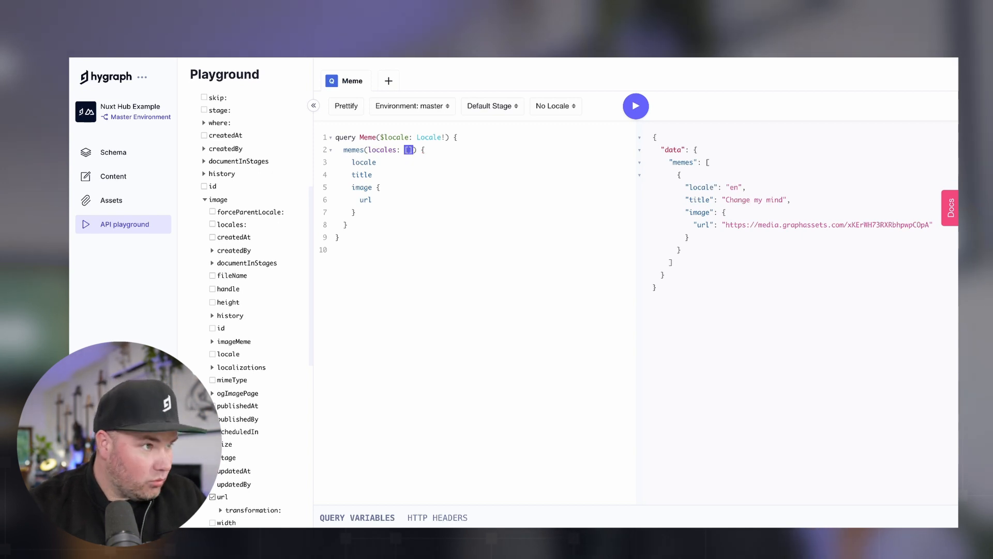
type("$locale")
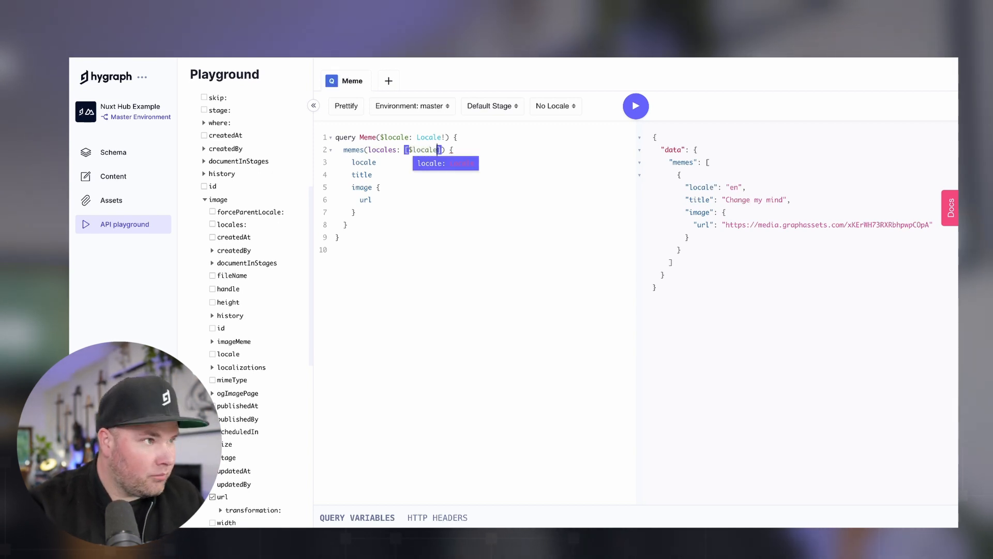
left_click(442, 266)
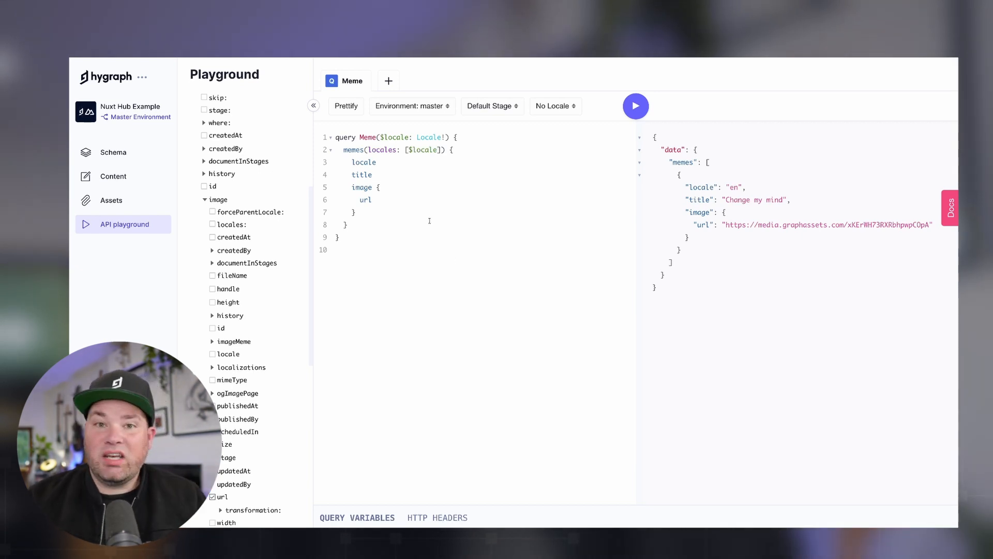
Define the query variables as {"locale": "en"} with double quotes and run the Meme query.
left_click(370, 514)
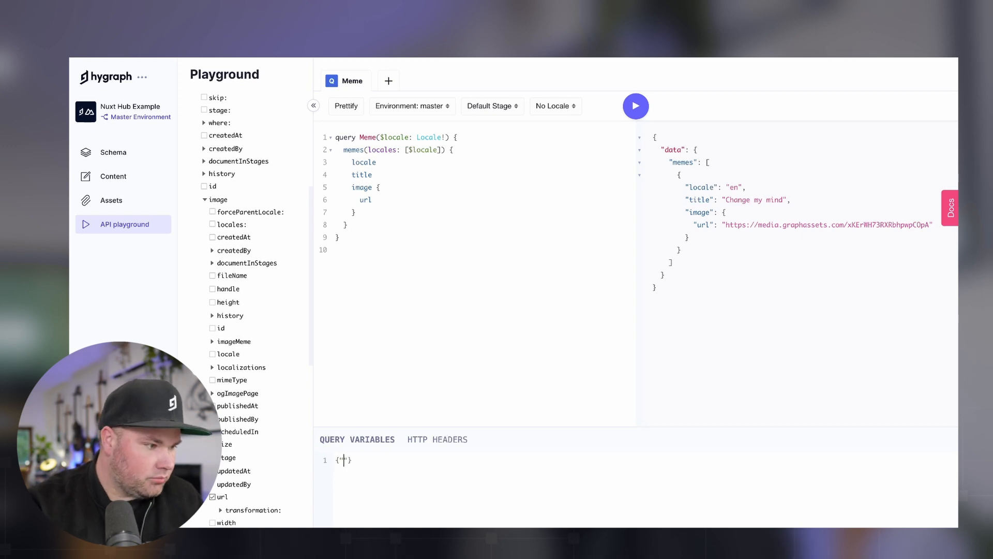
type("{\"locale\":")
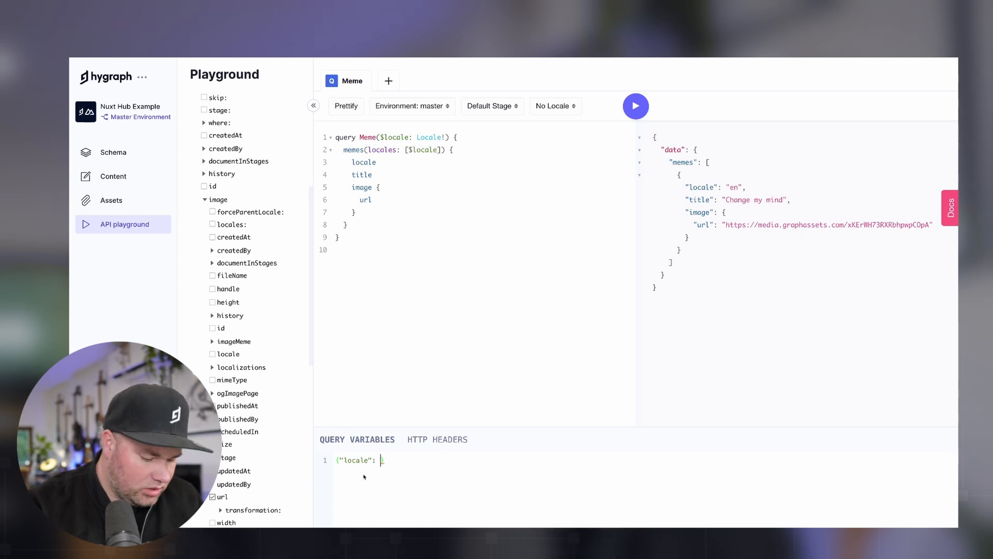
type("'en")
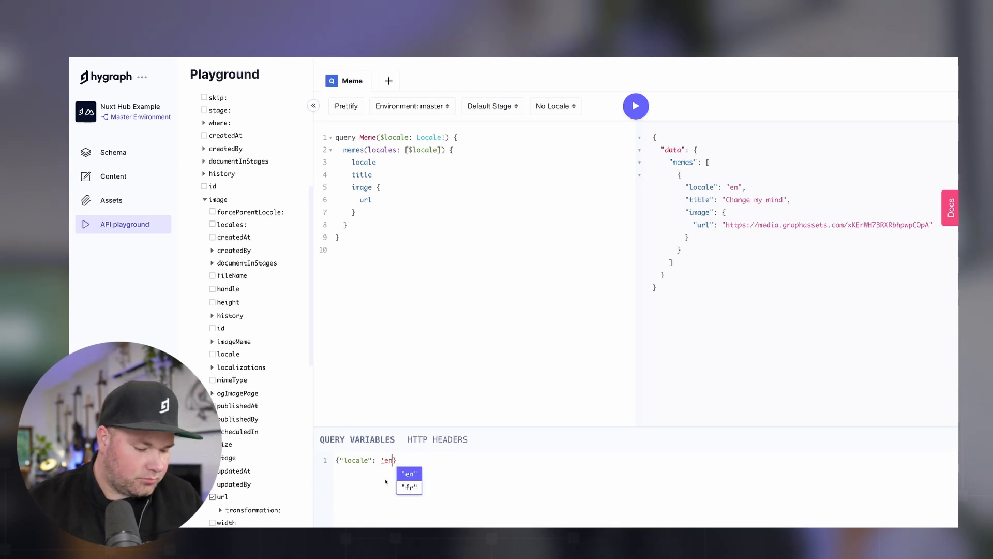
type("'")
left_click(384, 460)
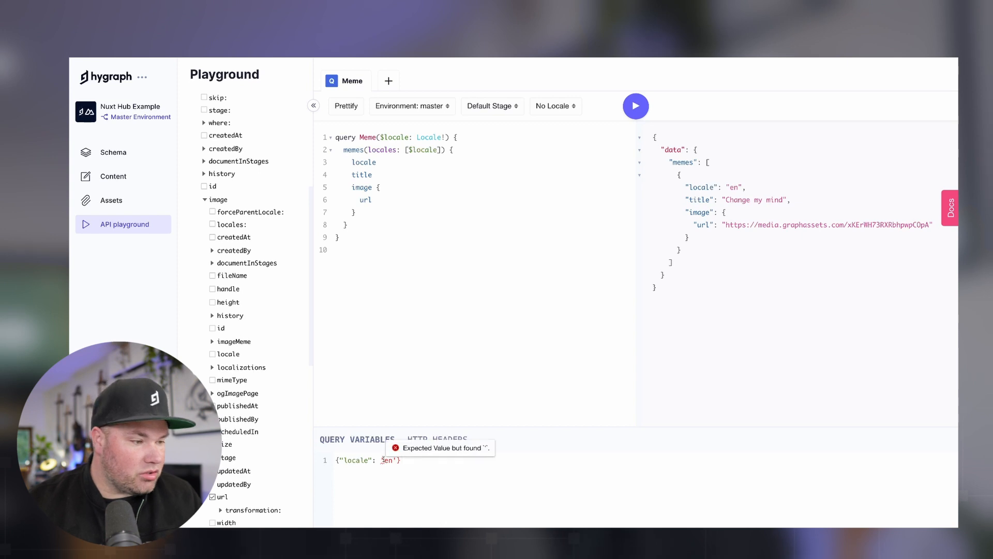
type("\"")
key("Right")
key("Right")
key("Right")
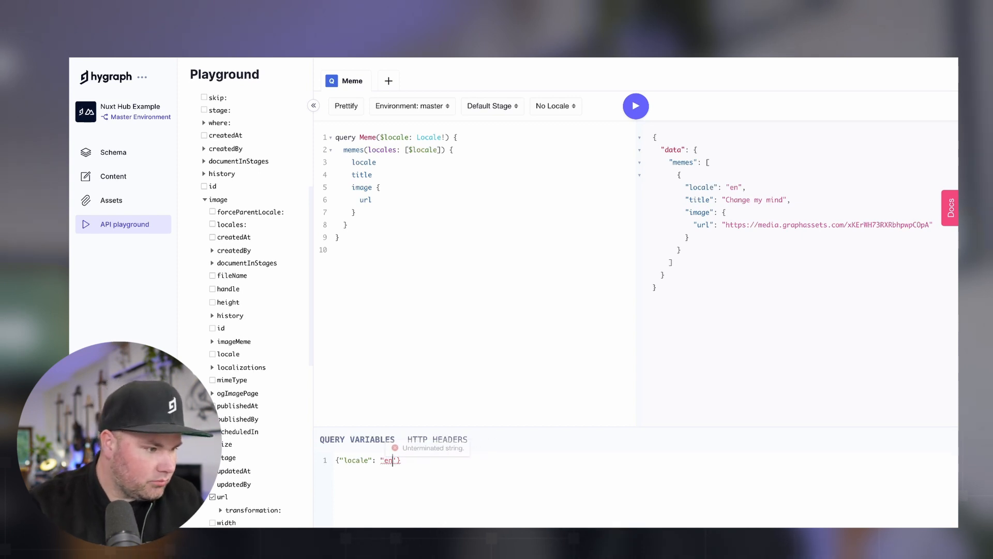
key("BackSpace")
type("\"")
left_click(517, 472)
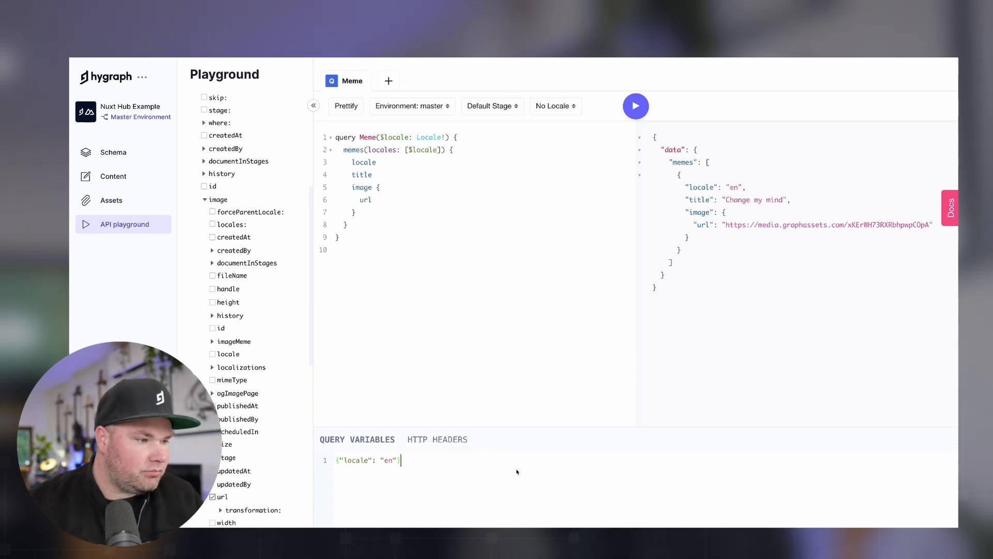
left_click(636, 107)
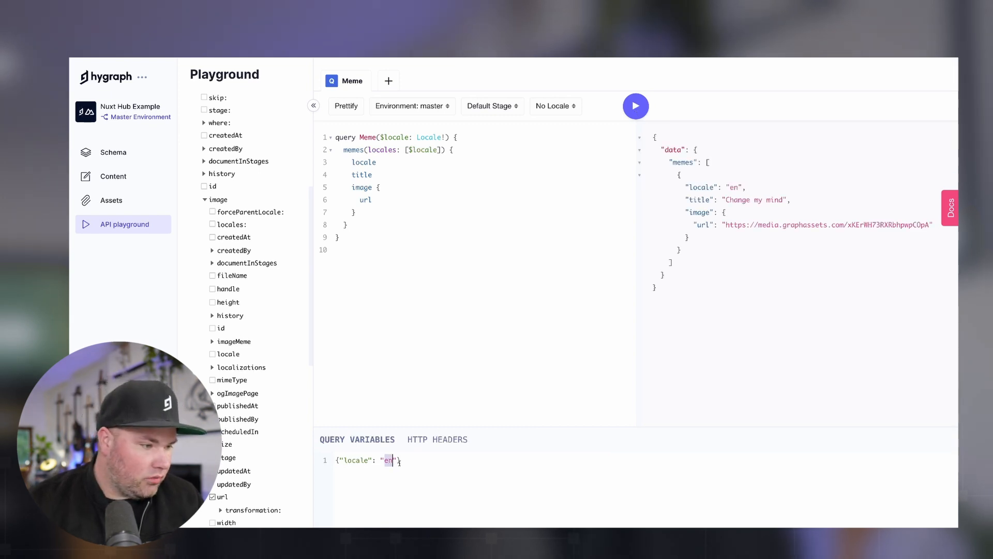
Change the locale query variable to "fr" and run the query again.
type("fr")
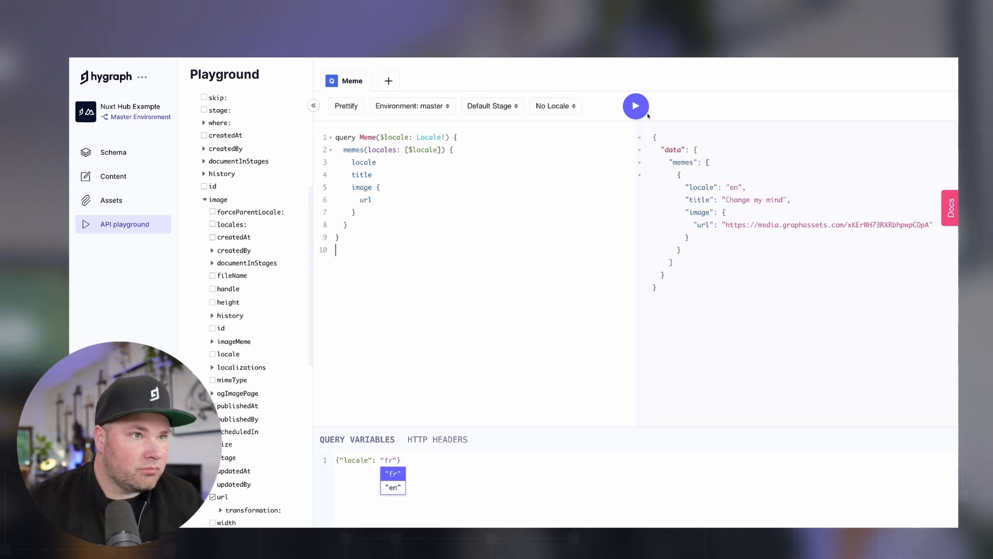
left_click(647, 113)
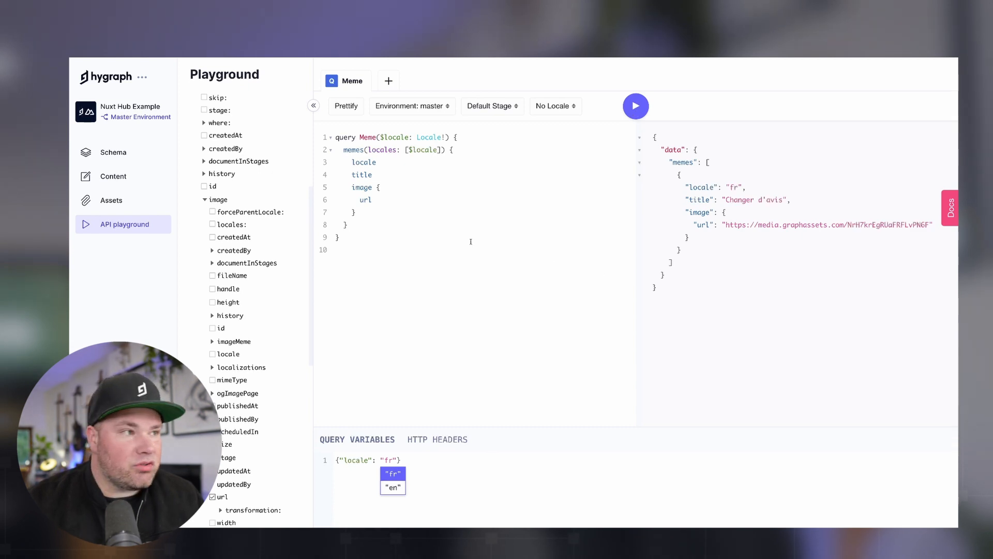
Add the locale field above url in the image selection, run the query and check the returned meme data.
key("Return")
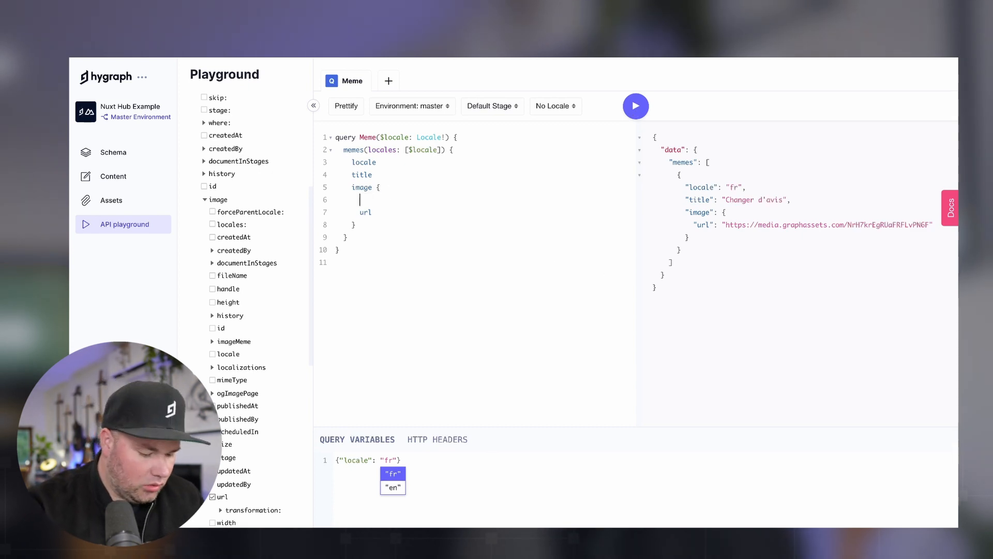
type("locale")
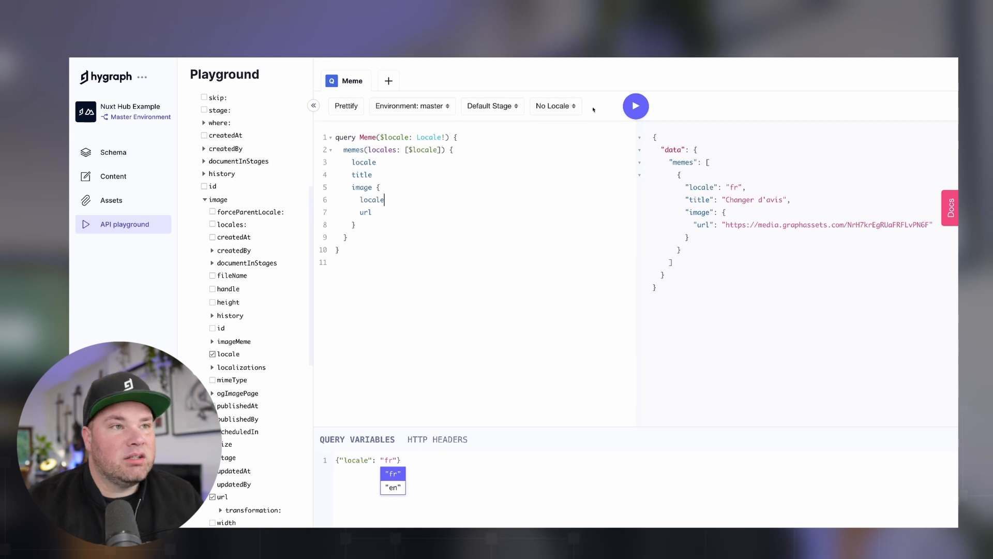
left_click(636, 106)
left_click_drag(685, 186, 682, 262)
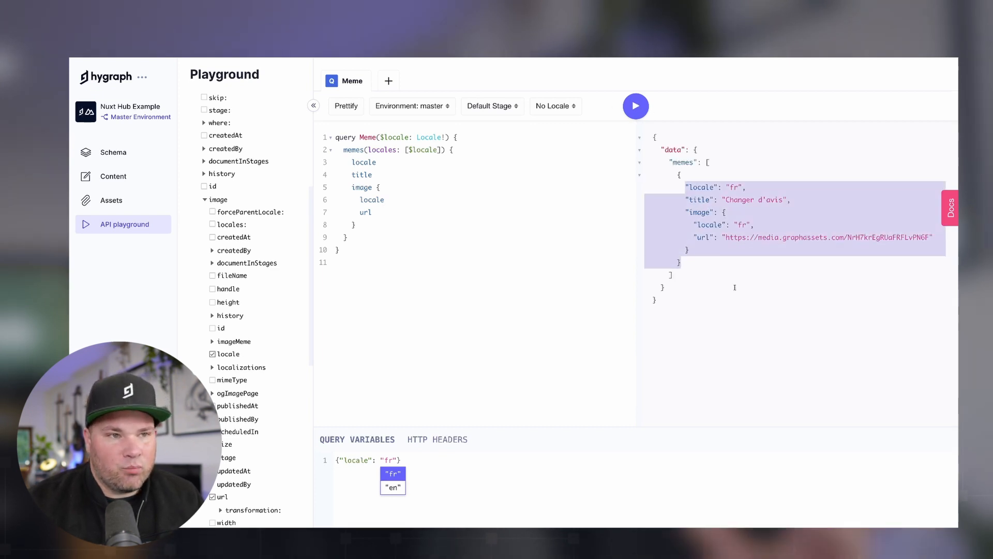
left_click(734, 288)
Review the complete Meme query and the locale value in its query variables.
left_click(398, 265)
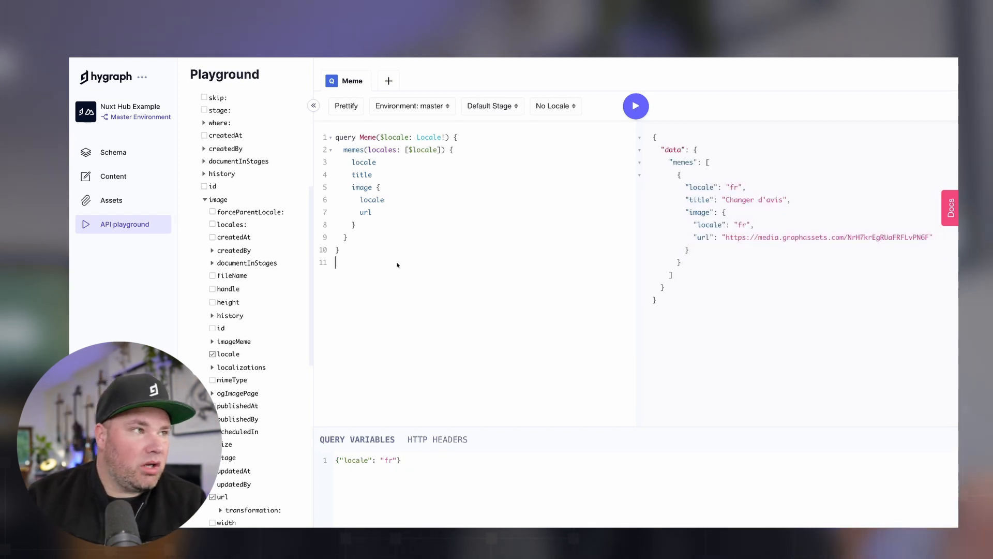
left_click_drag(397, 265, 337, 138)
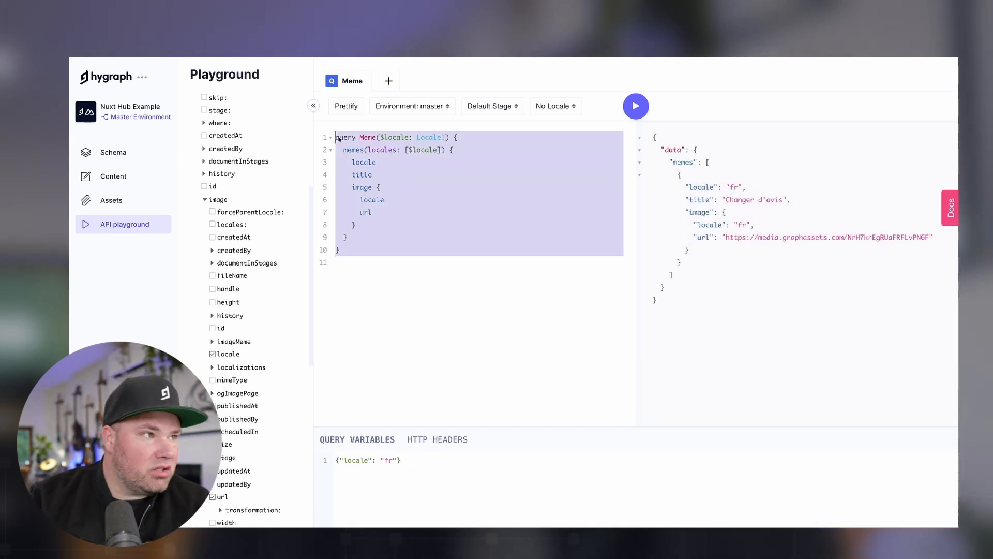
left_click(453, 278)
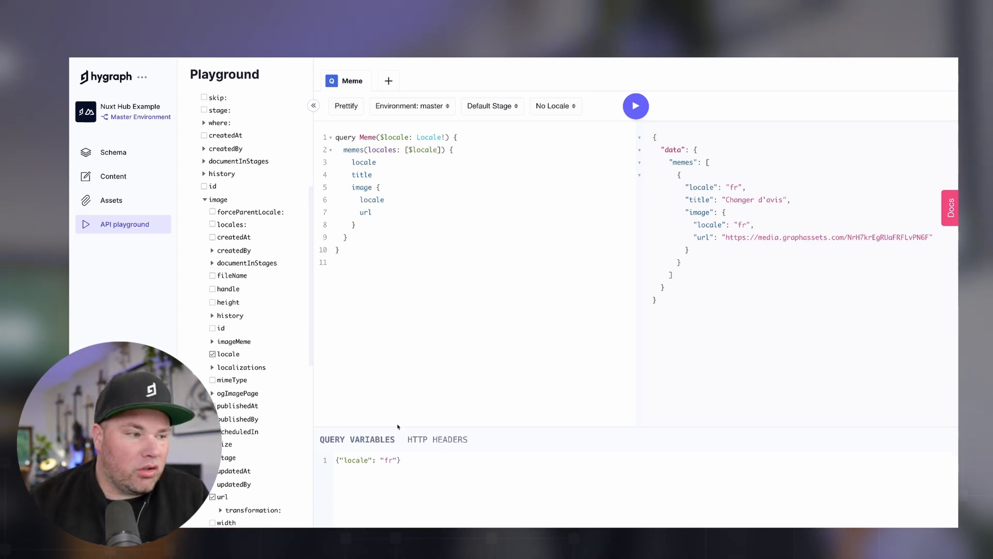
left_click_drag(414, 462, 334, 461)
left_click(426, 340)
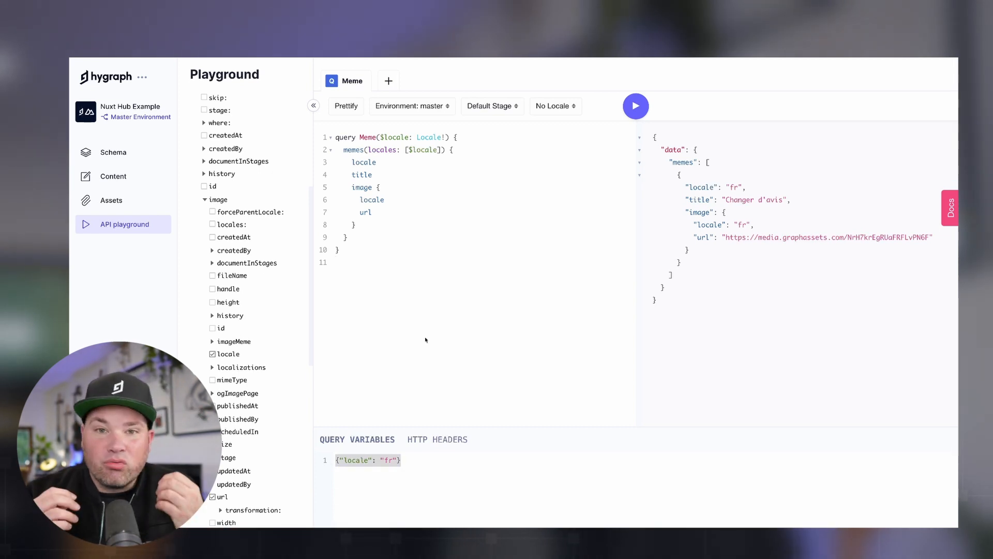